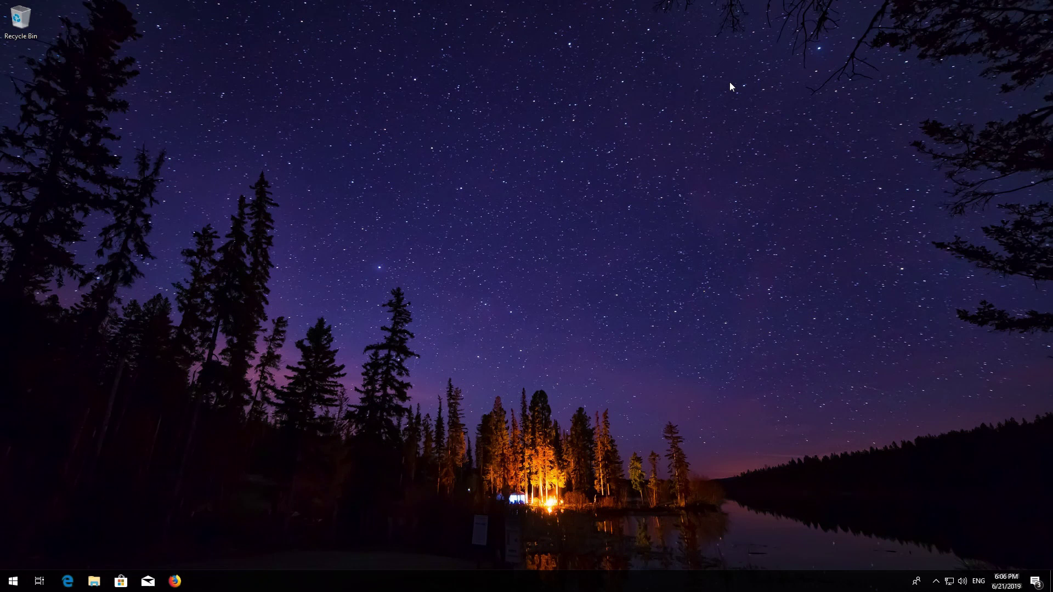
Search Windows for "services" and open the Services desktop app
{"action": "key", "text": "super"}
{"action": "type", "text": "servic"}
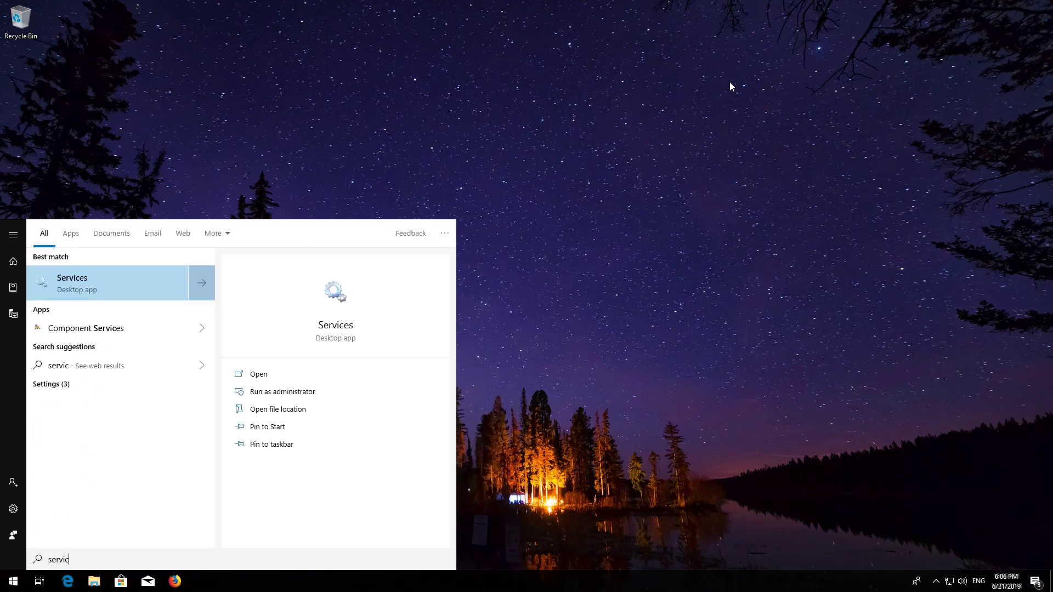
{"action": "type", "text": "es"}
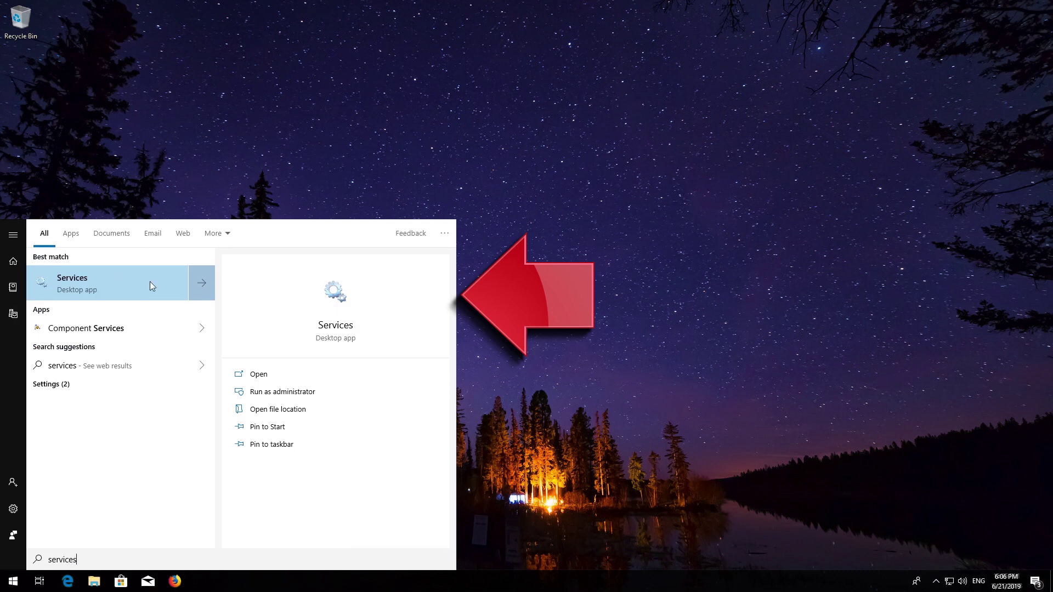
{"action": "left_click", "coordinate": [121, 281]}
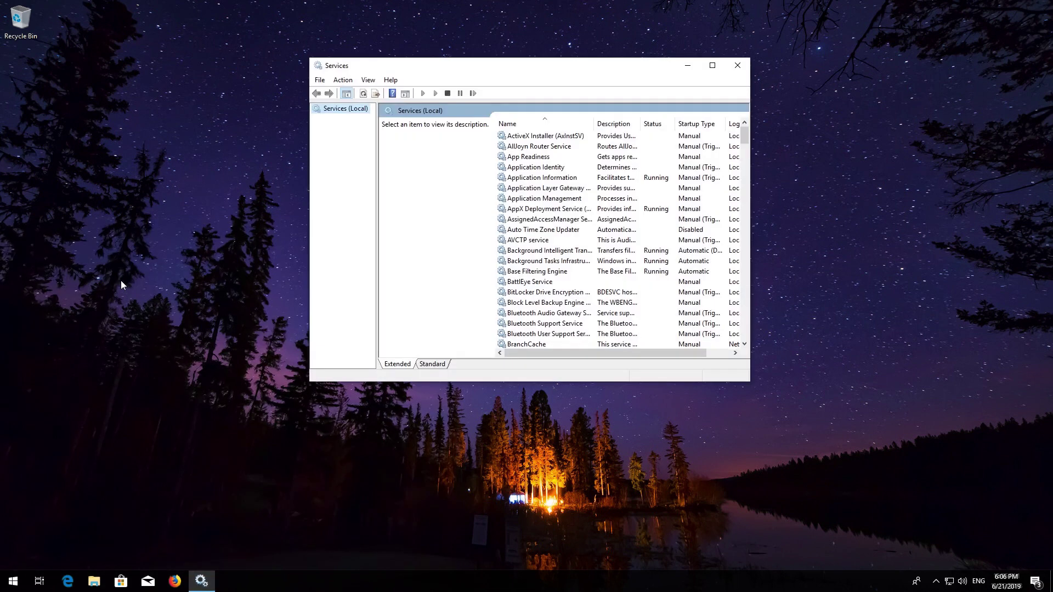
Find the Windows Update service in the services list and open its properties
{"action": "left_click", "coordinate": [525, 240]}
{"action": "scroll", "coordinate": [526, 240], "scroll_direction": "down", "scroll_amount": 11}
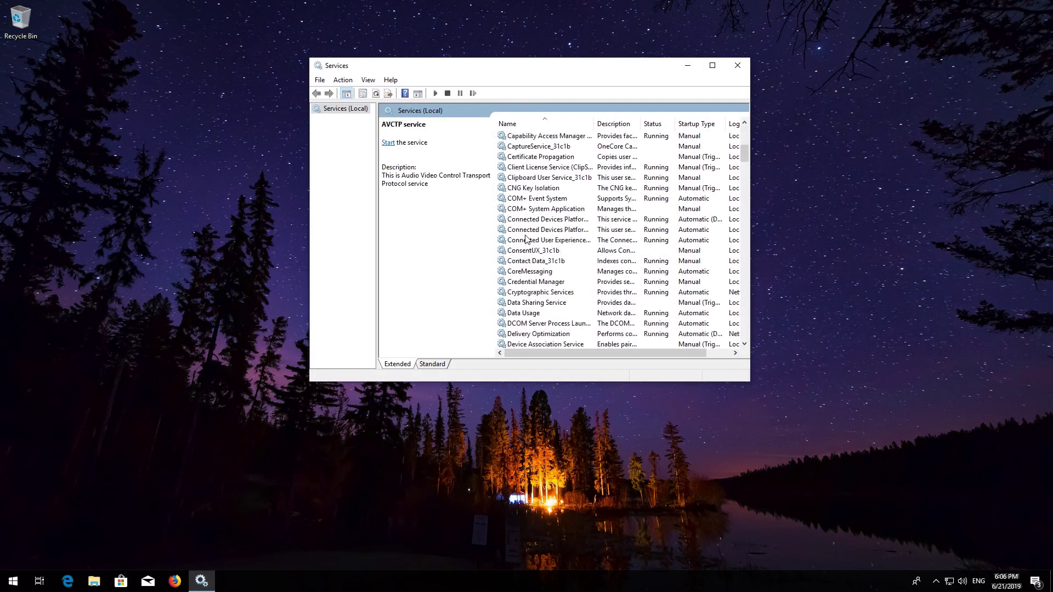
{"action": "scroll", "coordinate": [525, 239], "scroll_direction": "down", "scroll_amount": 20}
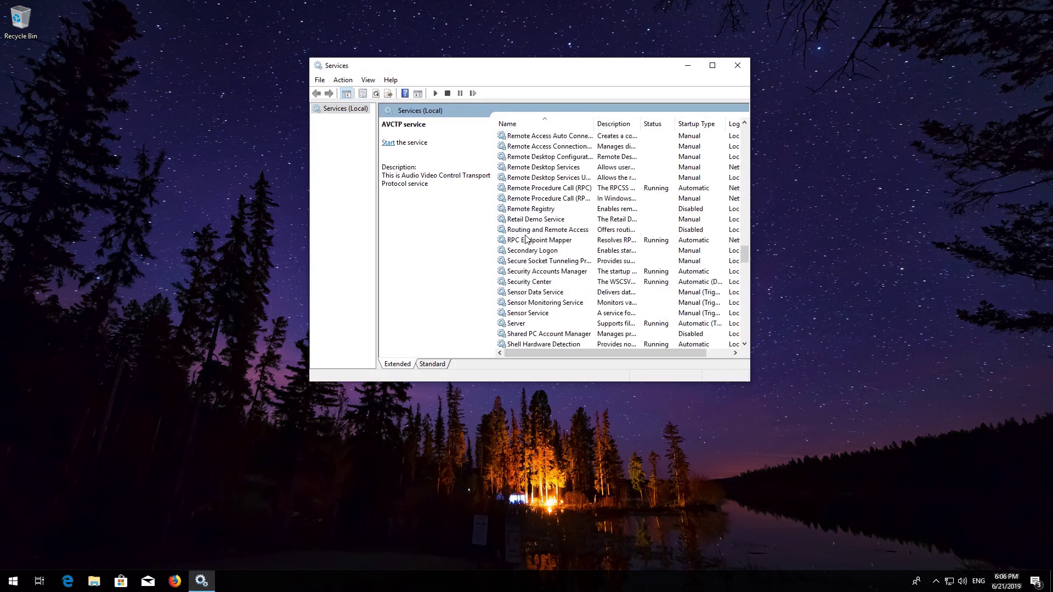
{"action": "scroll", "coordinate": [525, 240], "scroll_direction": "down", "scroll_amount": 6}
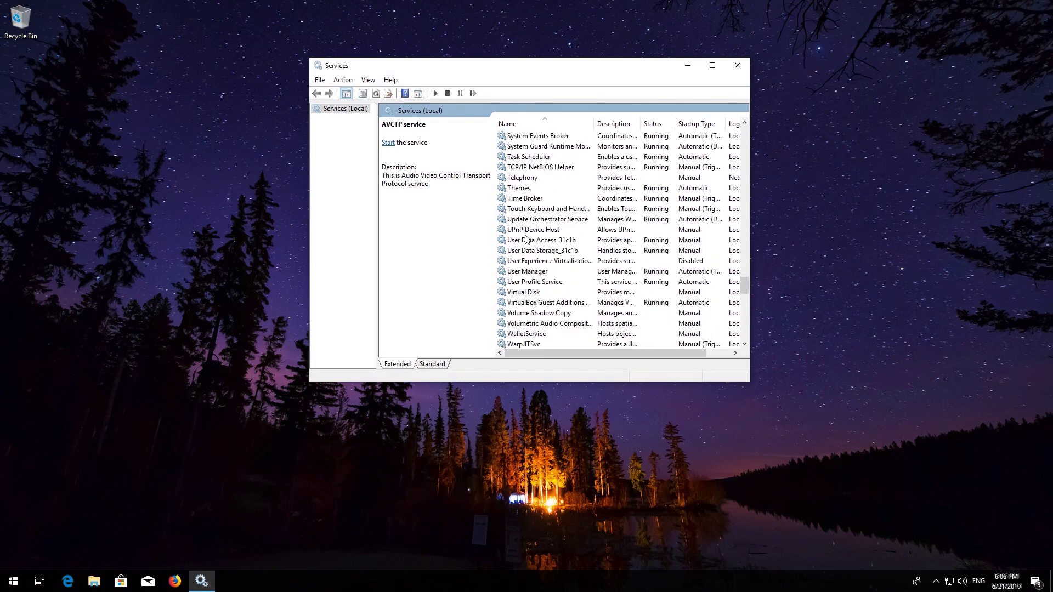
{"action": "scroll", "coordinate": [525, 240], "scroll_direction": "down", "scroll_amount": 5}
{"action": "scroll", "coordinate": [526, 239], "scroll_direction": "down", "scroll_amount": 10}
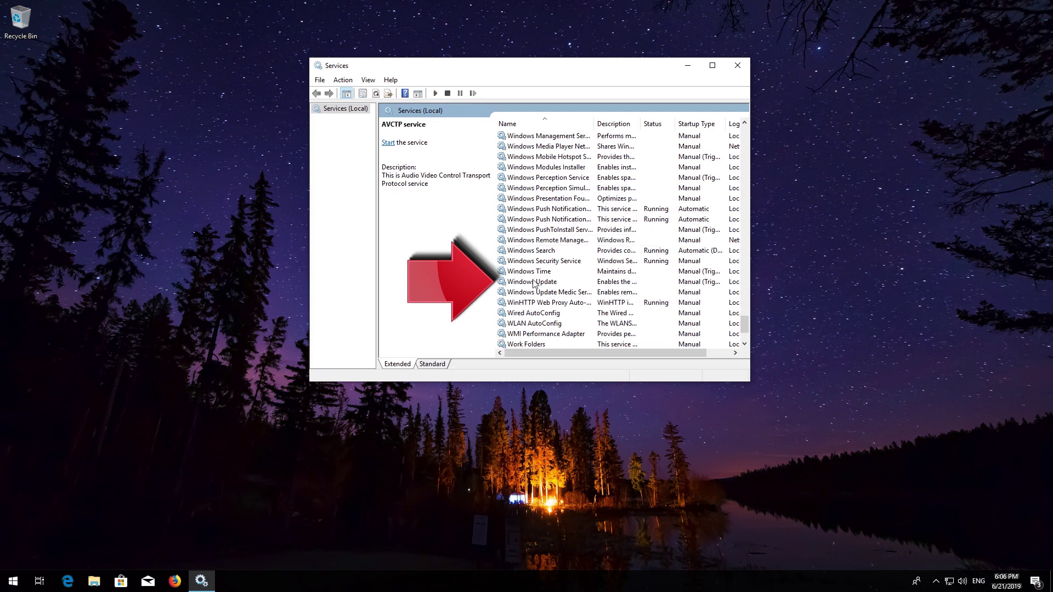
{"action": "left_click", "coordinate": [536, 283]}
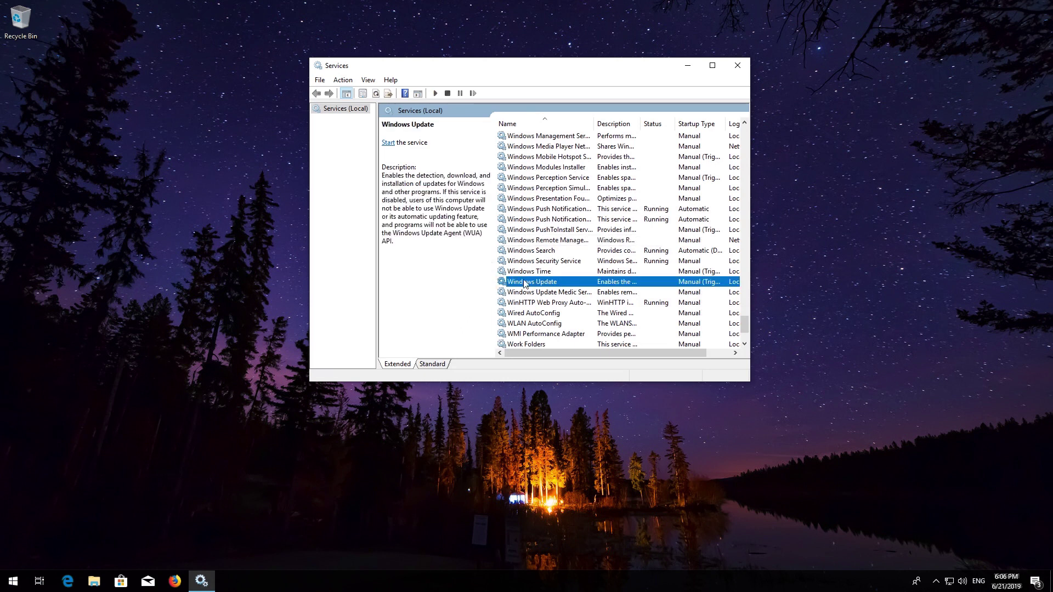
{"action": "right_click", "coordinate": [544, 284]}
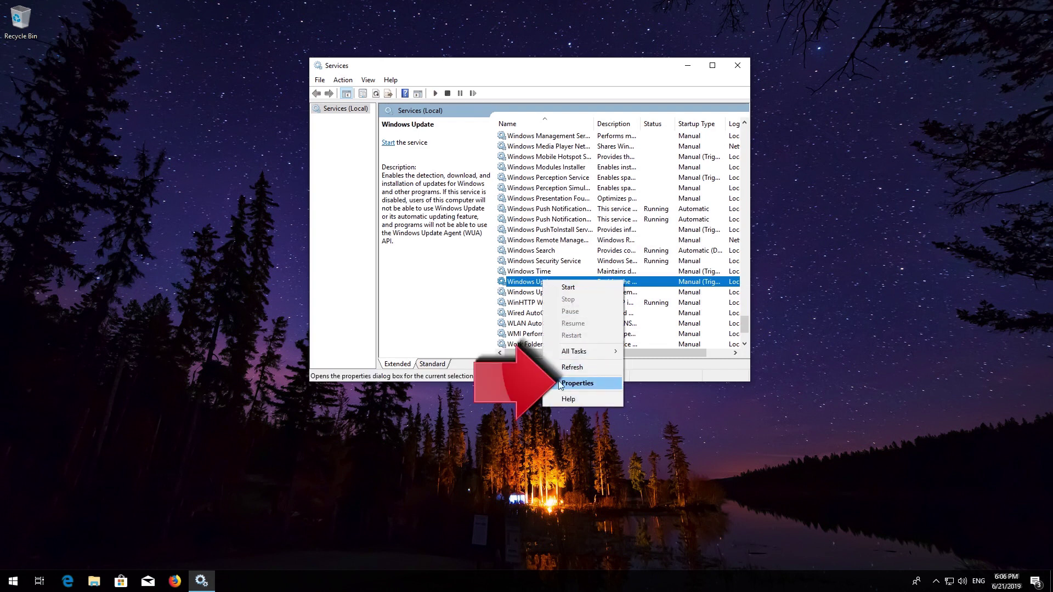
{"action": "left_click", "coordinate": [585, 384]}
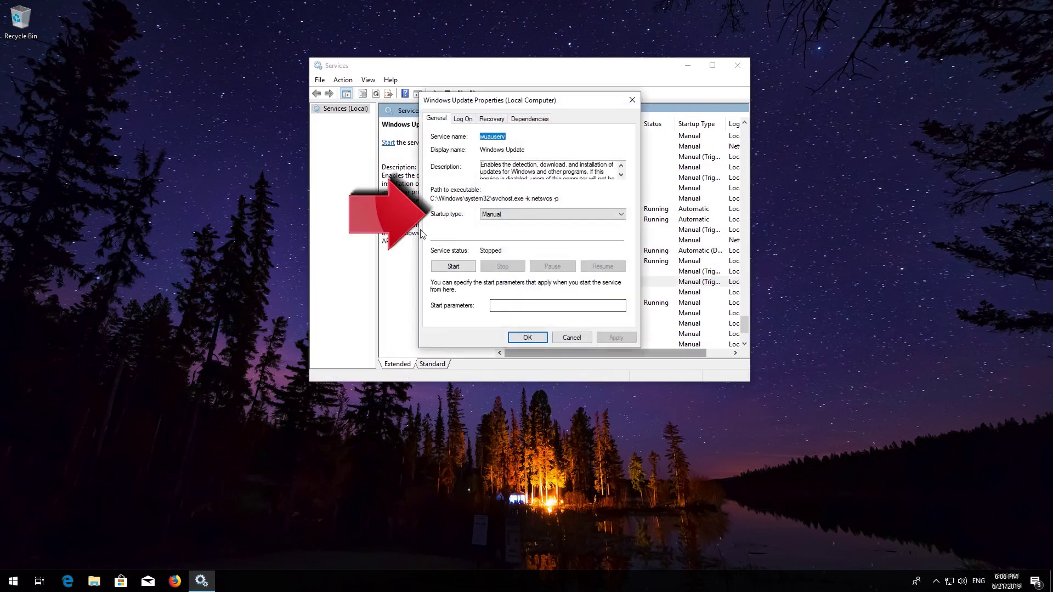
Set the Windows Update service's startup type to Automatic, apply the change and close its properties
{"action": "left_click", "coordinate": [546, 215]}
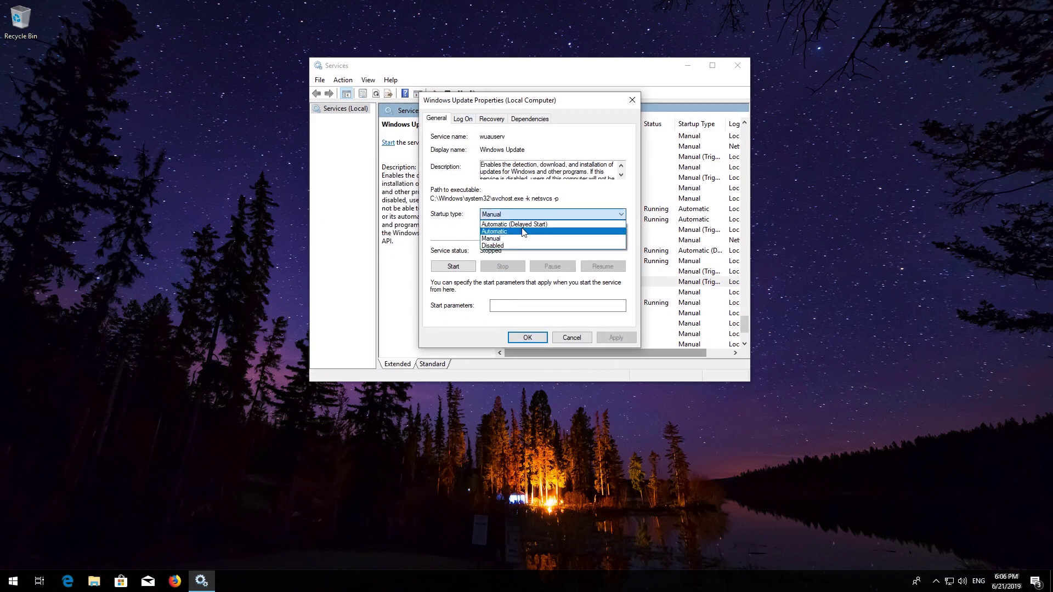
{"action": "left_click", "coordinate": [522, 232]}
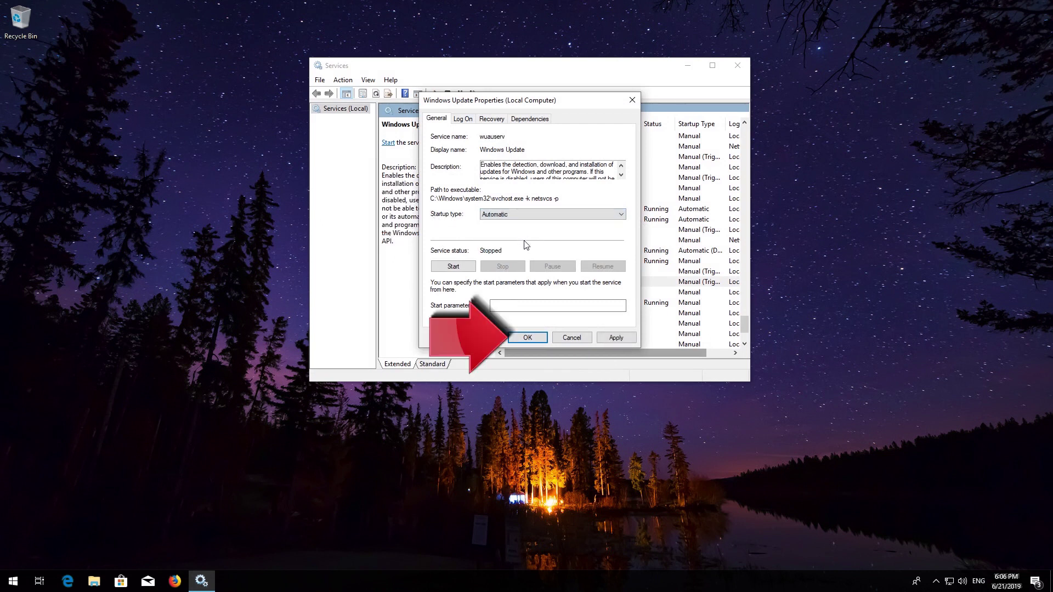
{"action": "left_click", "coordinate": [615, 338]}
{"action": "left_click", "coordinate": [527, 338]}
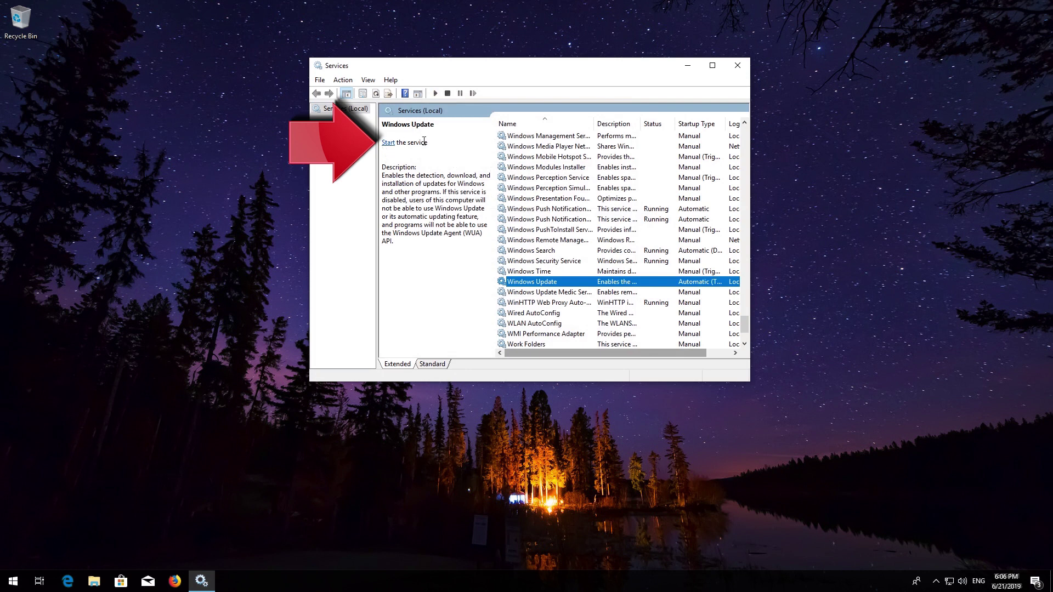
Start and restart the Windows Update service, and close the Services window
{"action": "left_click", "coordinate": [388, 143]}
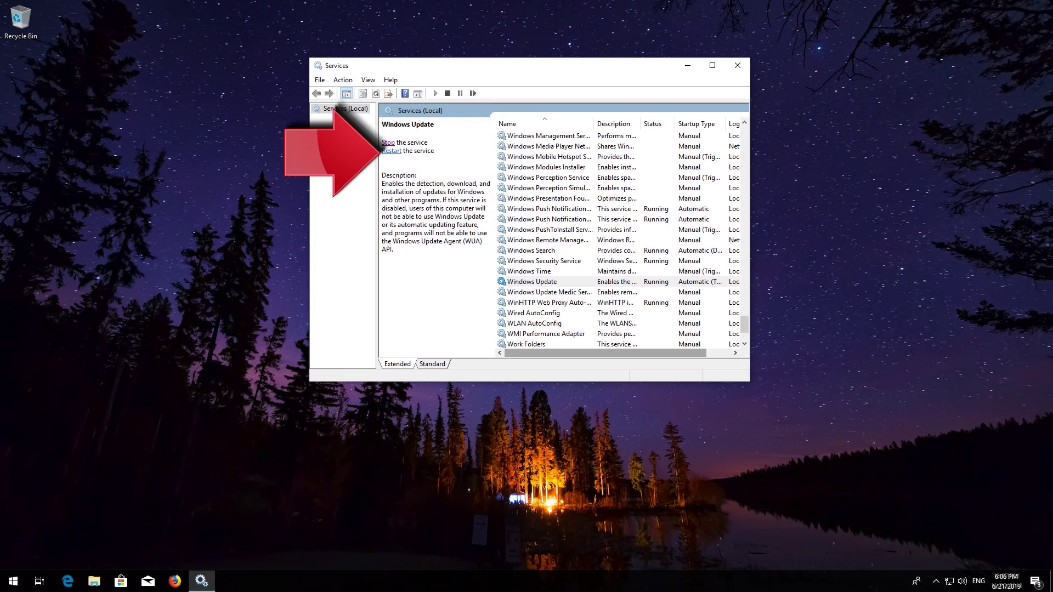
{"action": "left_click", "coordinate": [395, 155]}
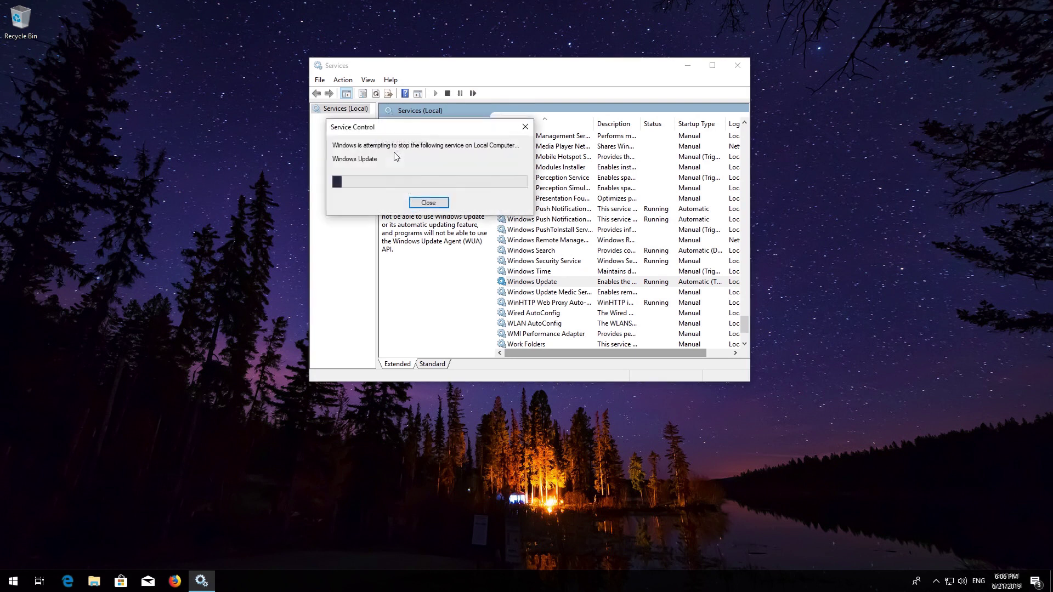
{"action": "left_click", "coordinate": [748, 63]}
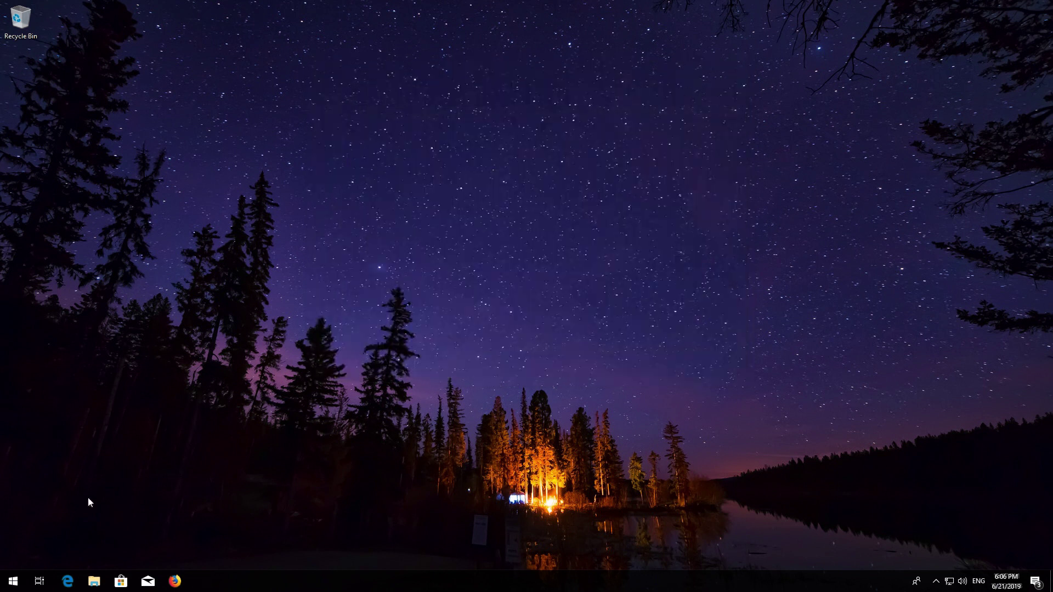
Restart the computer from the Windows power options
{"action": "left_click", "coordinate": [13, 581]}
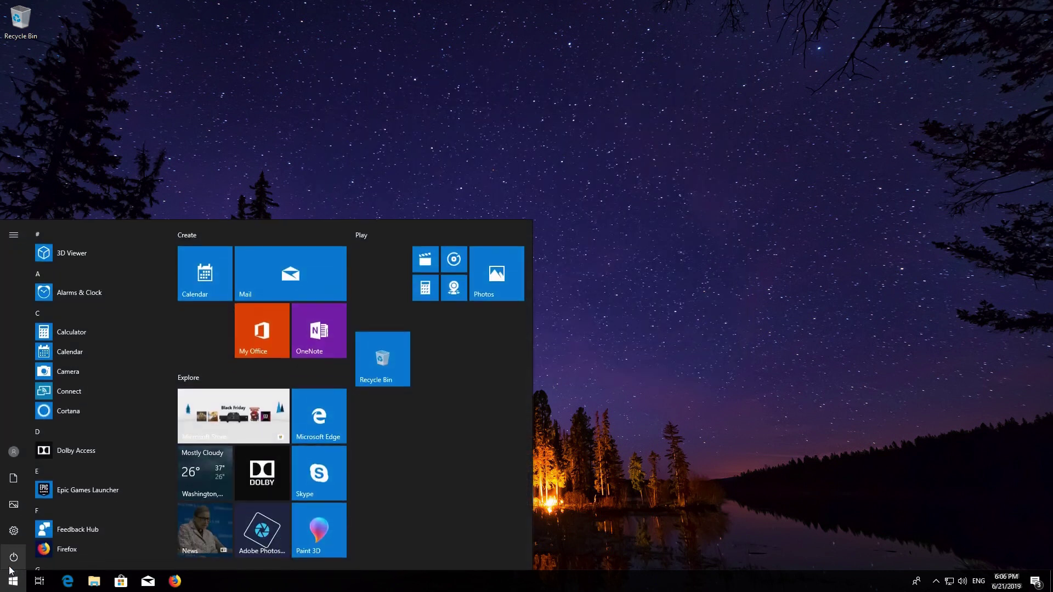
{"action": "left_click", "coordinate": [13, 555]}
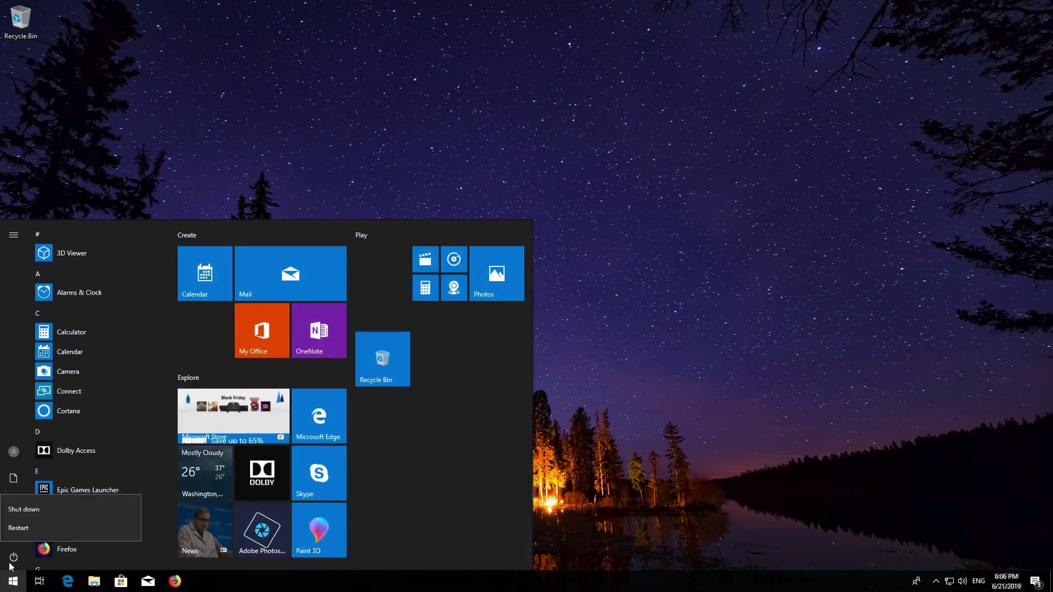
{"action": "left_click", "coordinate": [16, 527]}
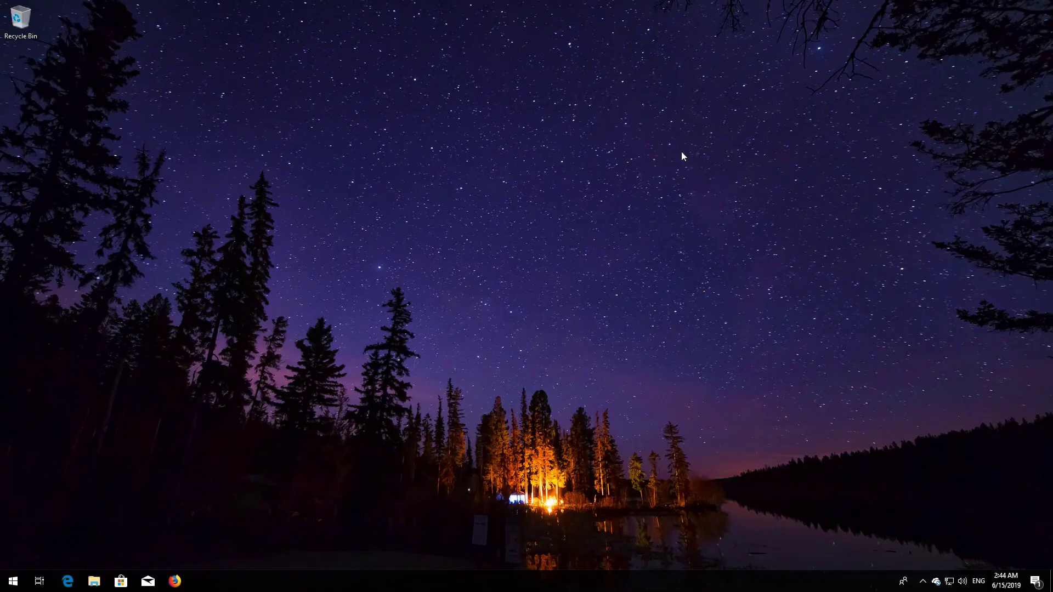
Search Windows for "cmd", run Command Prompt as administrator with the elevation request approved, and move its window nearer the desktop's centre
{"action": "key", "text": "super"}
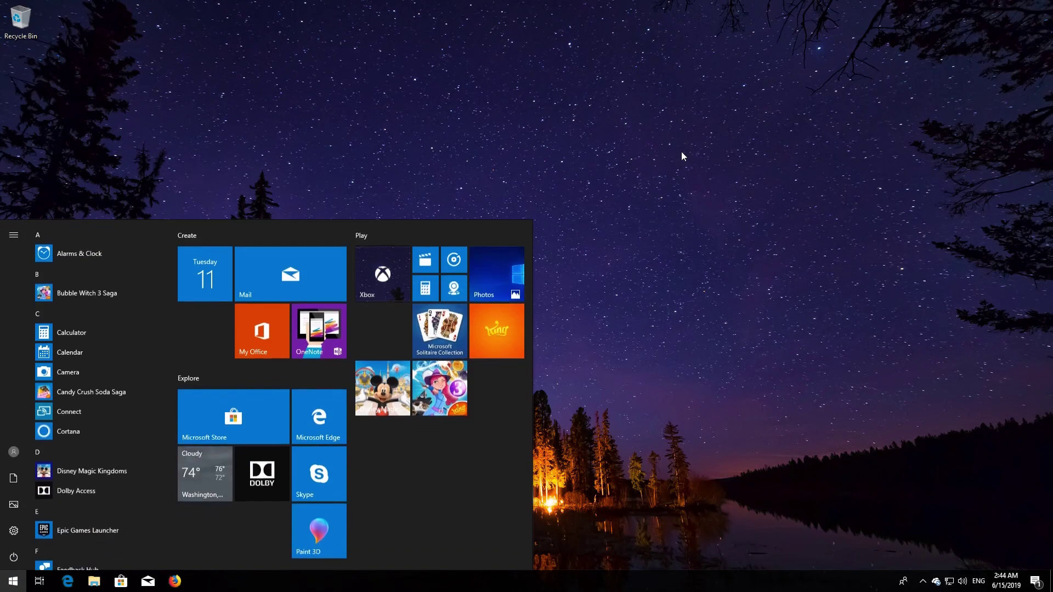
{"action": "type", "text": "cmd"}
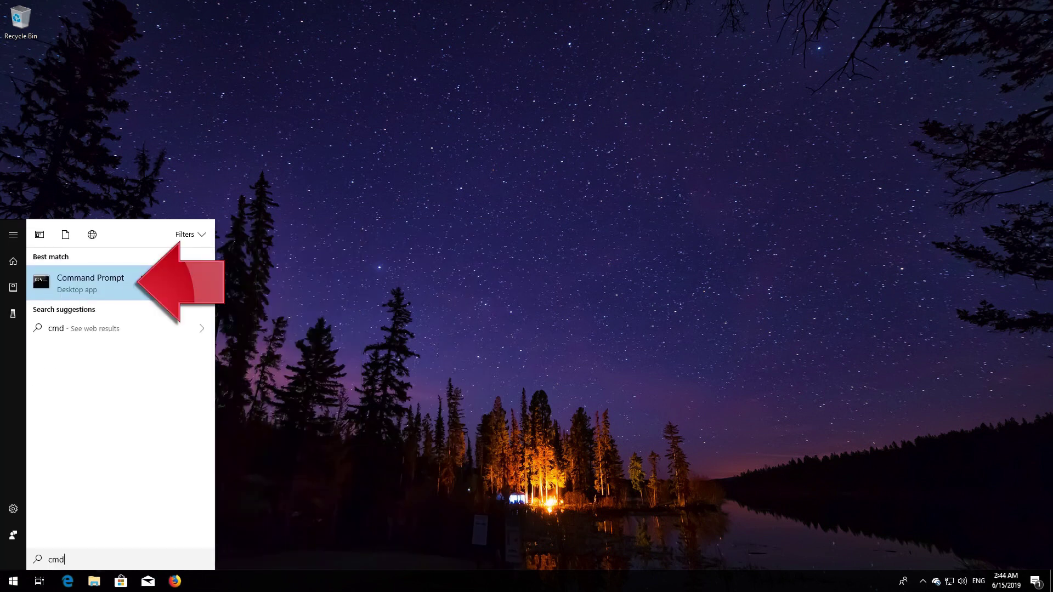
{"action": "key", "text": "shift+F10"}
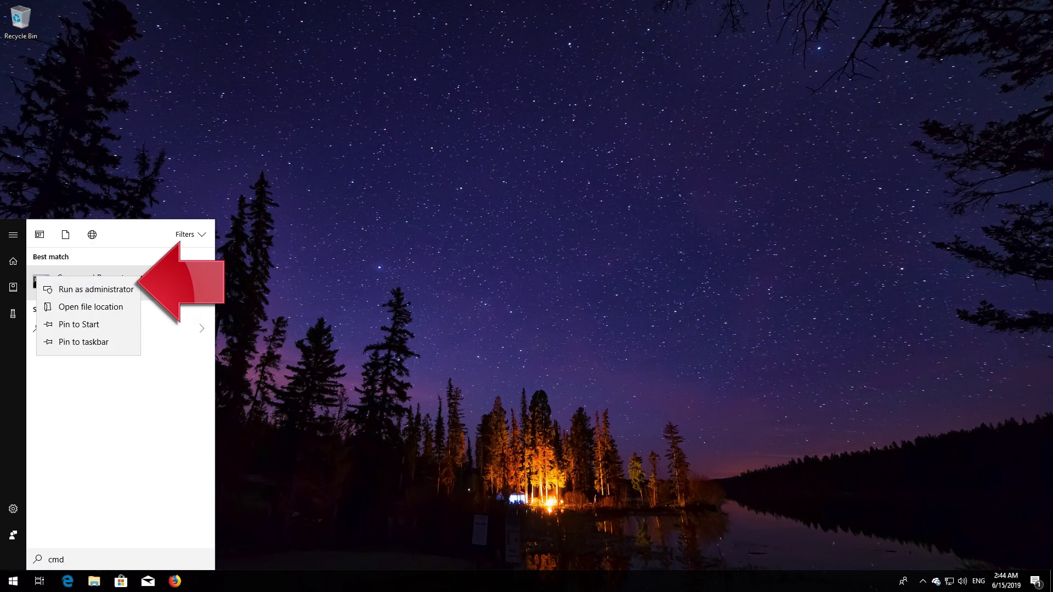
{"action": "left_click", "coordinate": [76, 295]}
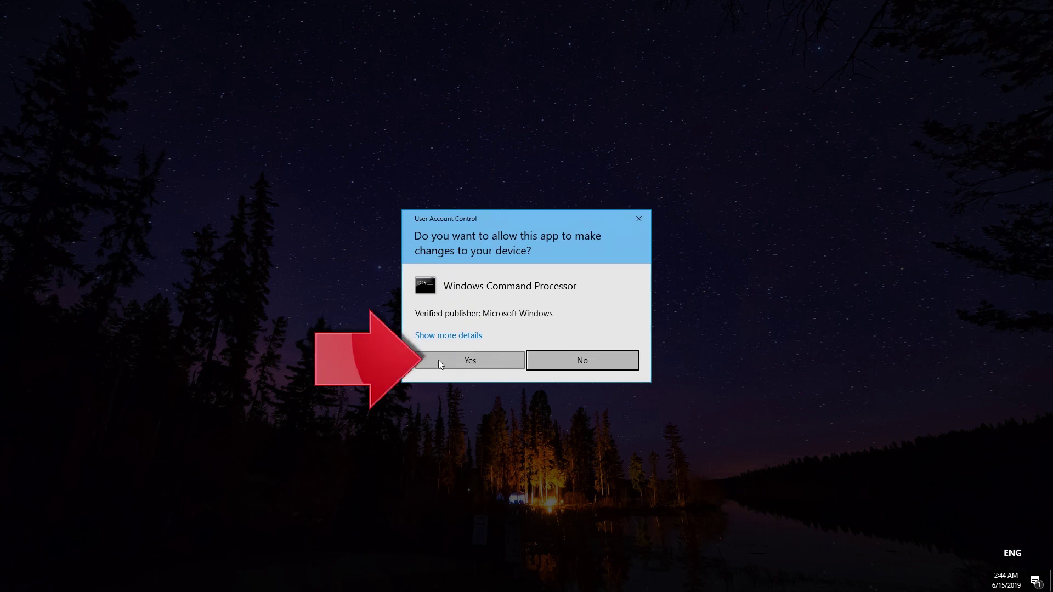
{"action": "left_click", "coordinate": [474, 362]}
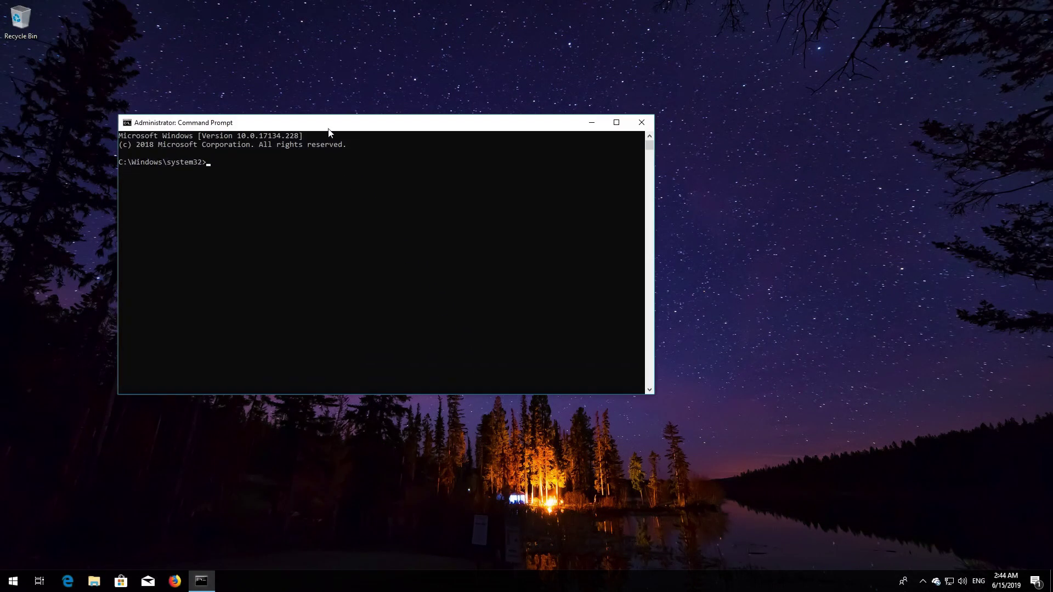
{"action": "left_click_drag", "start_coordinate": [329, 131], "coordinate": [476, 166]}
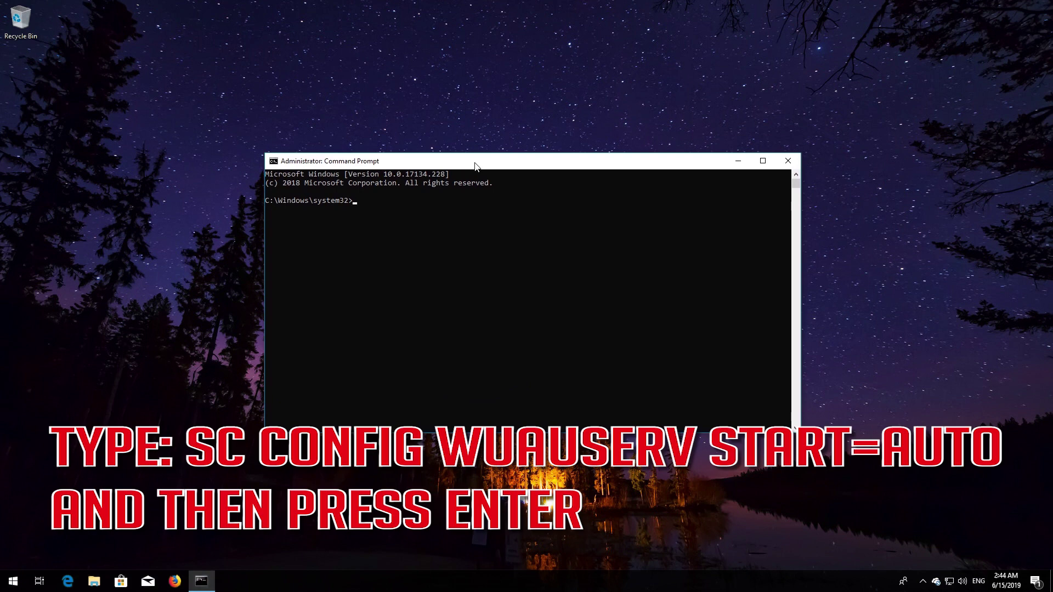
Run "SC config wuauserv start=auto" and "SC config bits start=auto" in the elevated Command Prompt
{"action": "type", "text": "SC config wuauserv start=auto"}
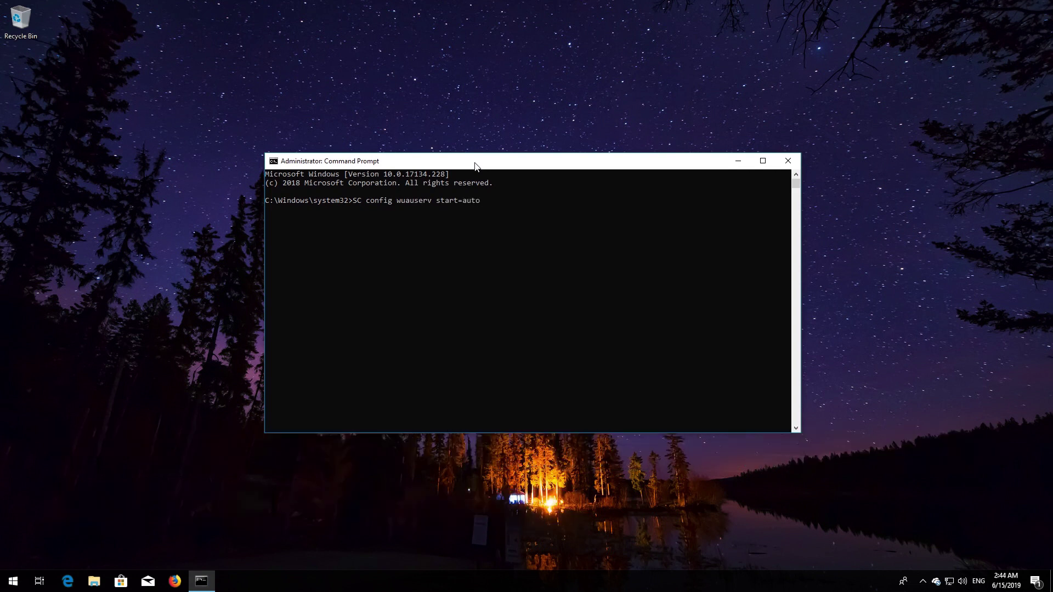
{"action": "key", "text": "Return"}
{"action": "type", "text": "SC"}
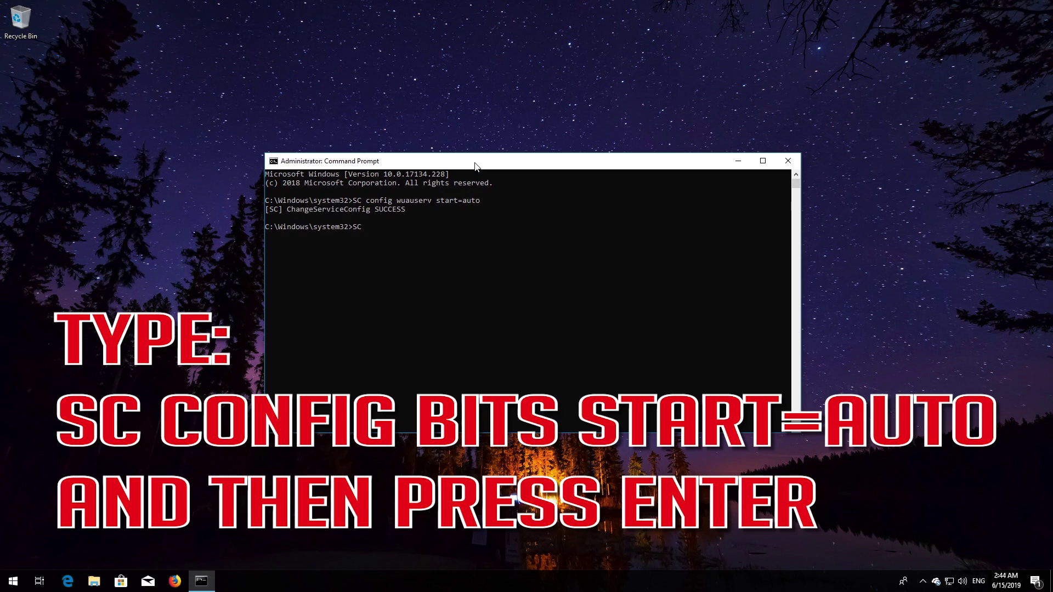
{"action": "type", "text": " config bits start=auto"}
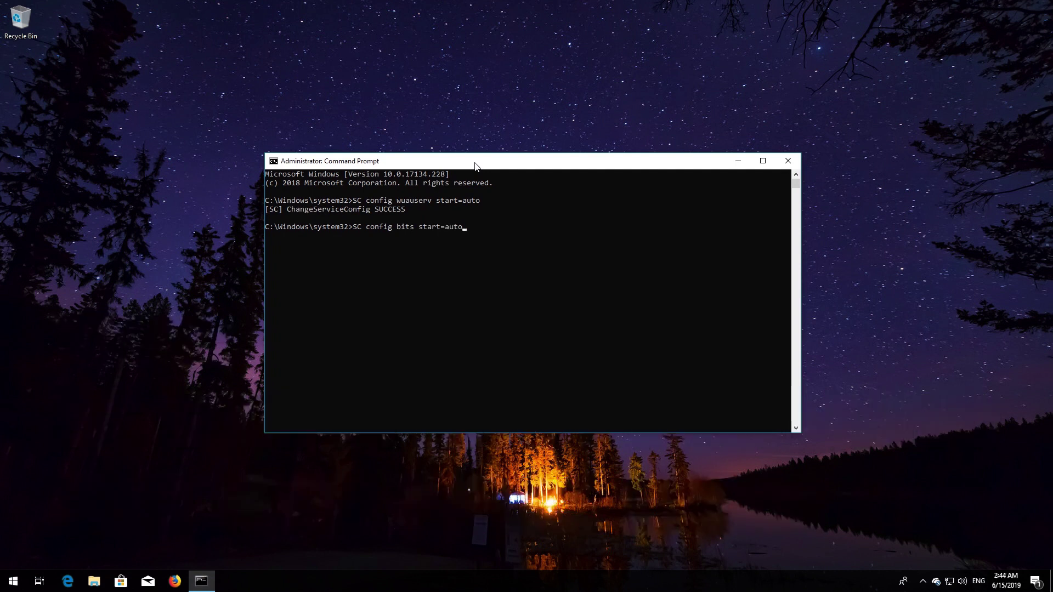
{"action": "key", "text": "Return"}
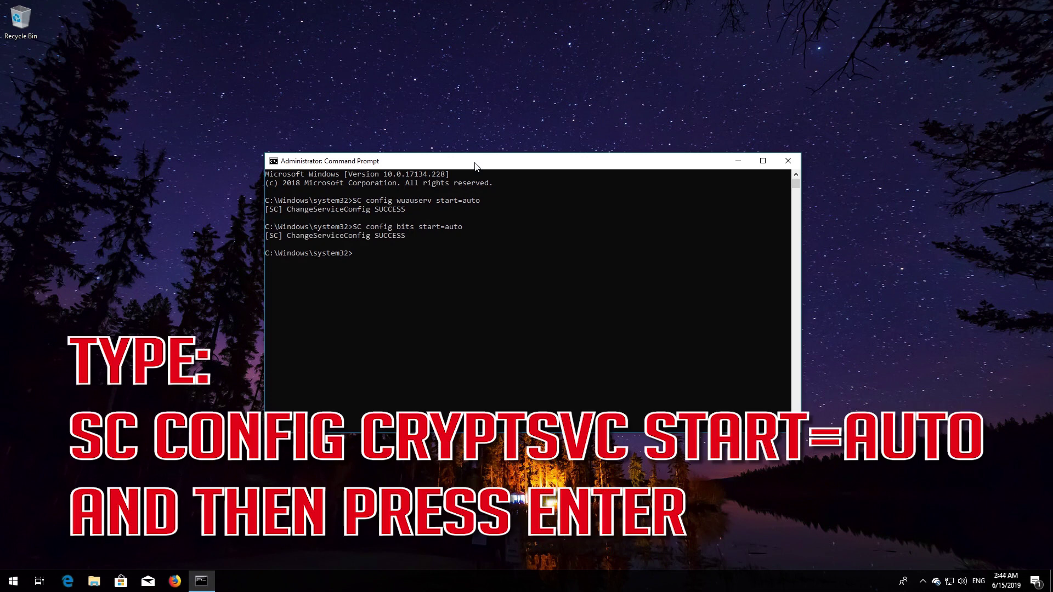
Run "SC config cryptsvc start=auto" and "SC config trustedinstaller start=auto", and close the Command Prompt with "exit"
{"action": "type", "text": "SC config cryptsvc start=auto"}
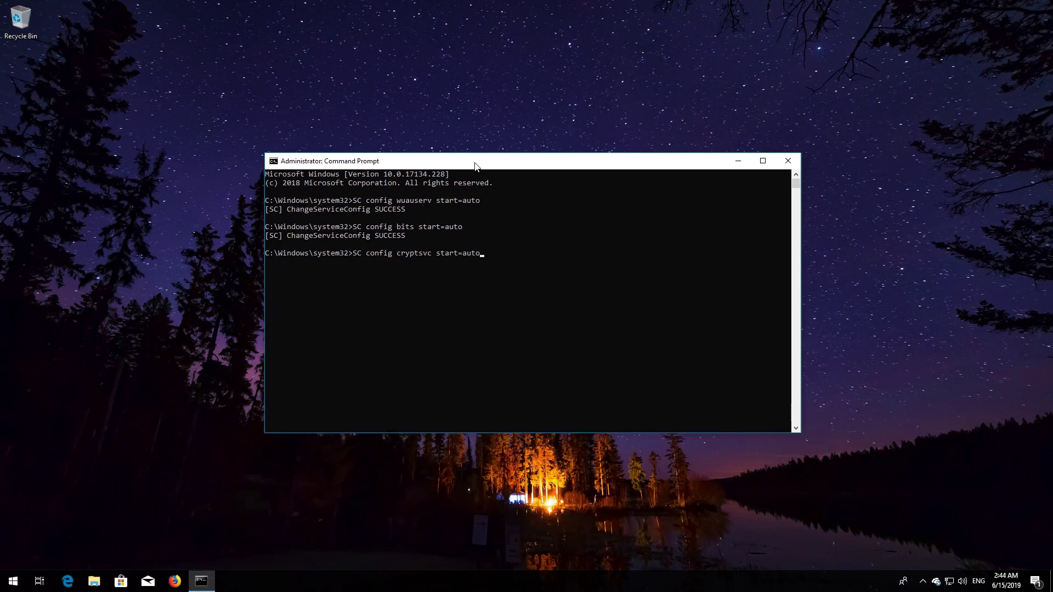
{"action": "key", "text": "Return"}
{"action": "type", "text": "SC"}
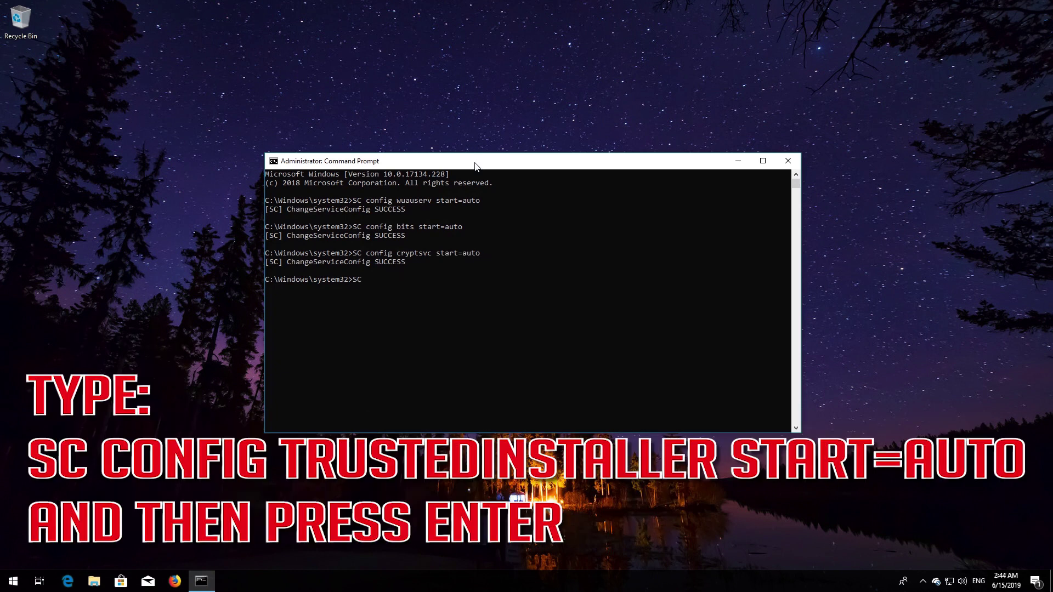
{"action": "type", "text": " config trustedinstaller start"}
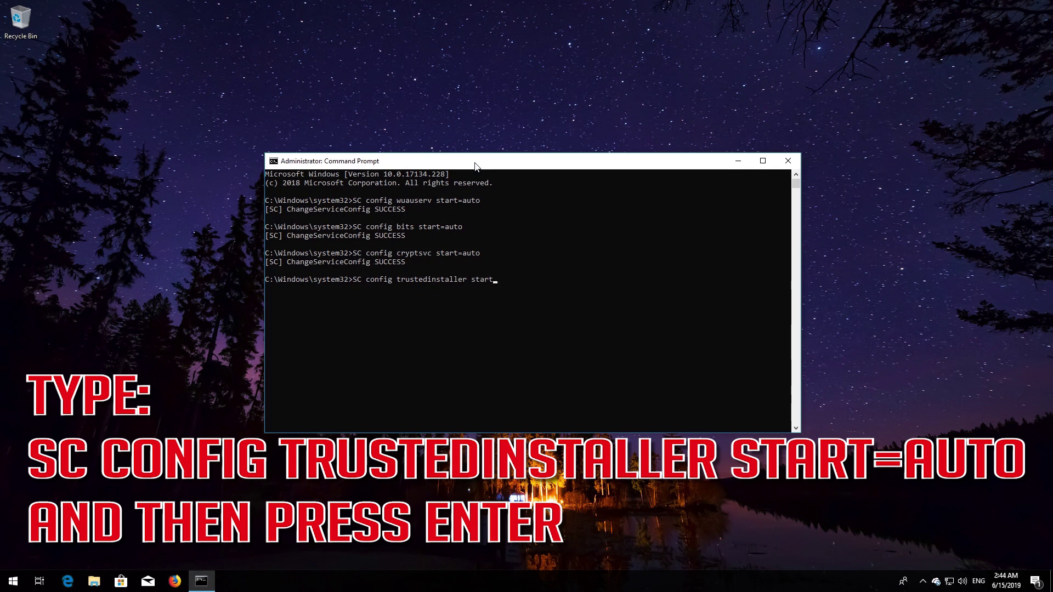
{"action": "type", "text": "=auto"}
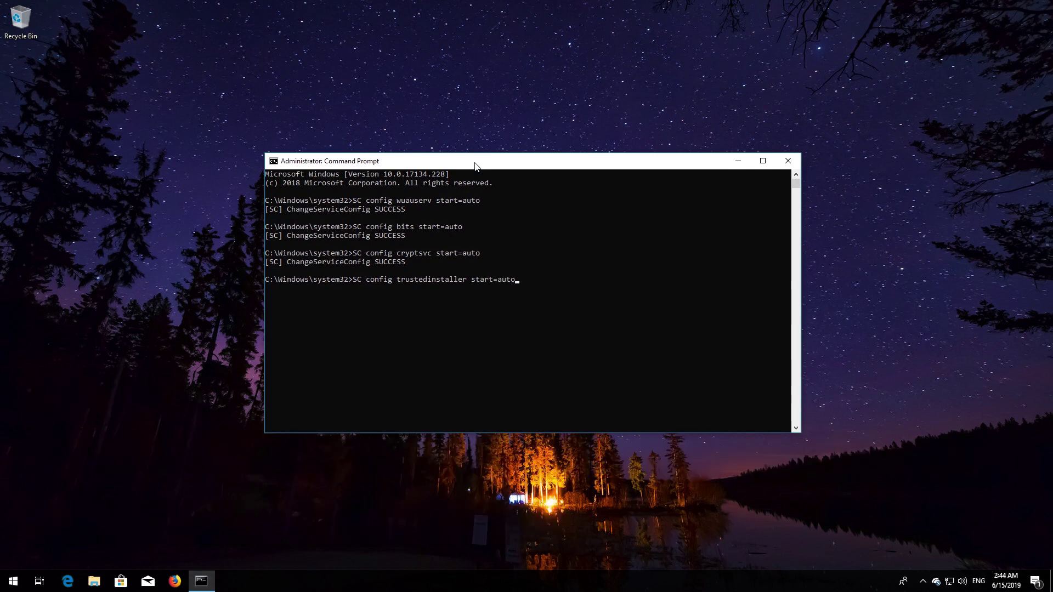
{"action": "key", "text": "Return"}
{"action": "type", "text": "exit"}
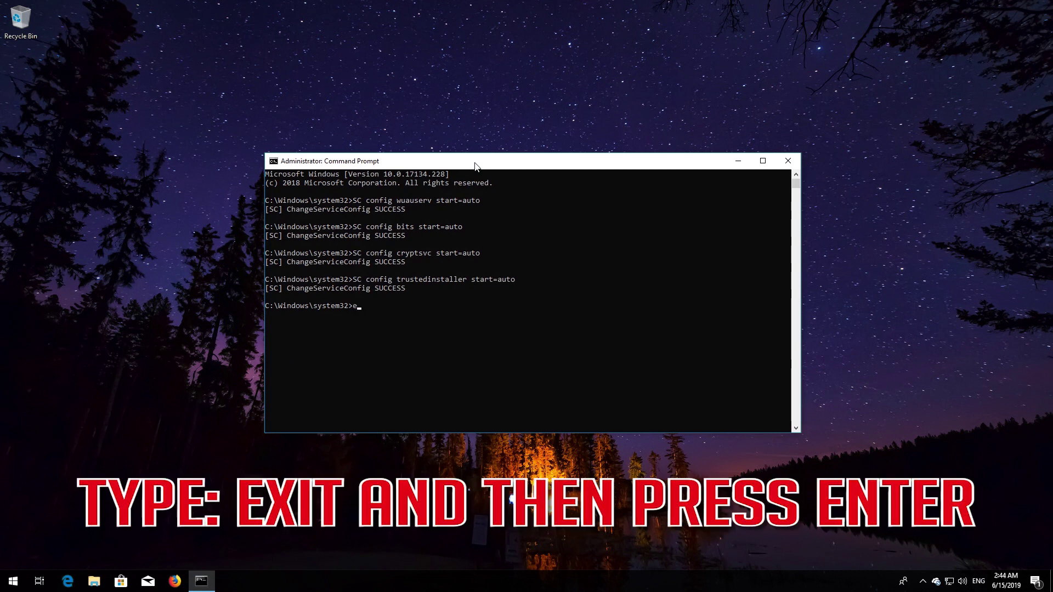
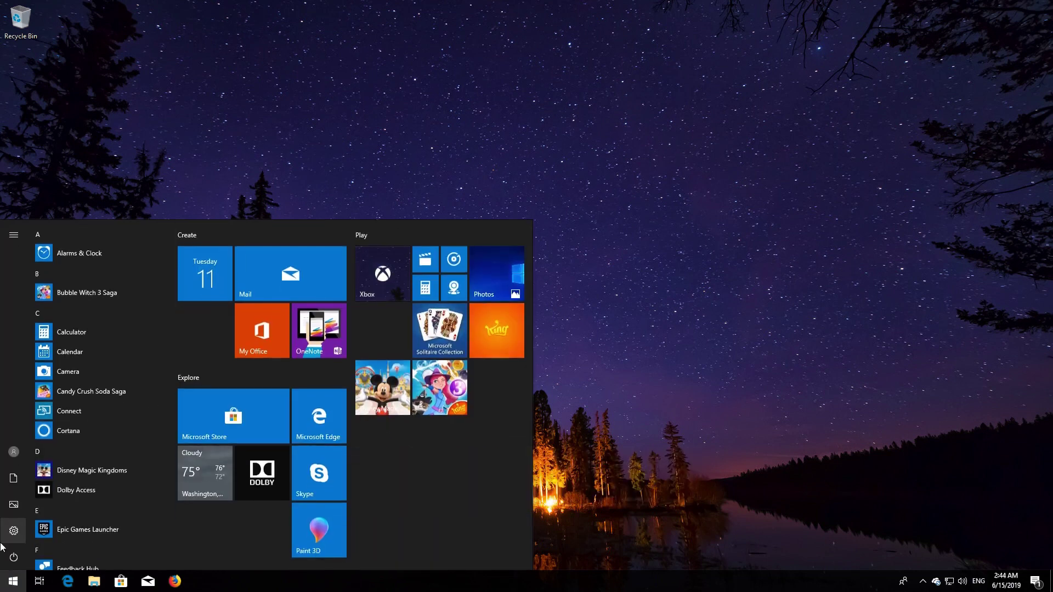
Restart the computer so the new service startup settings take effect
{"action": "left_click", "coordinate": [14, 558]}
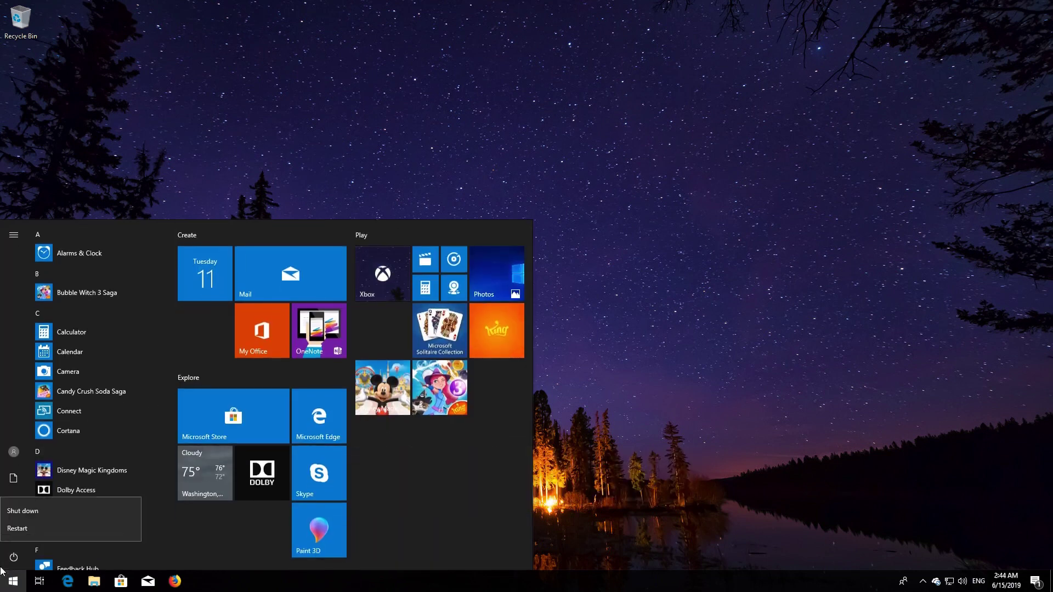
{"action": "left_click", "coordinate": [18, 528]}
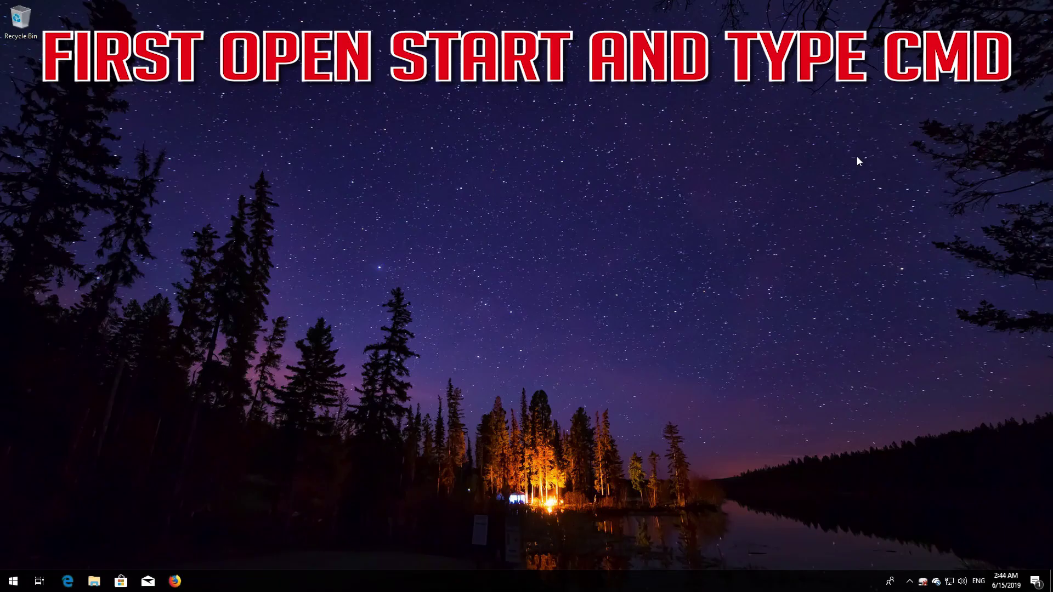
Search Windows for "cmd", run Command Prompt as administrator with the elevation request approved, and move its window to the desktop's centre
{"action": "key", "text": "super"}
{"action": "type", "text": "cmd"}
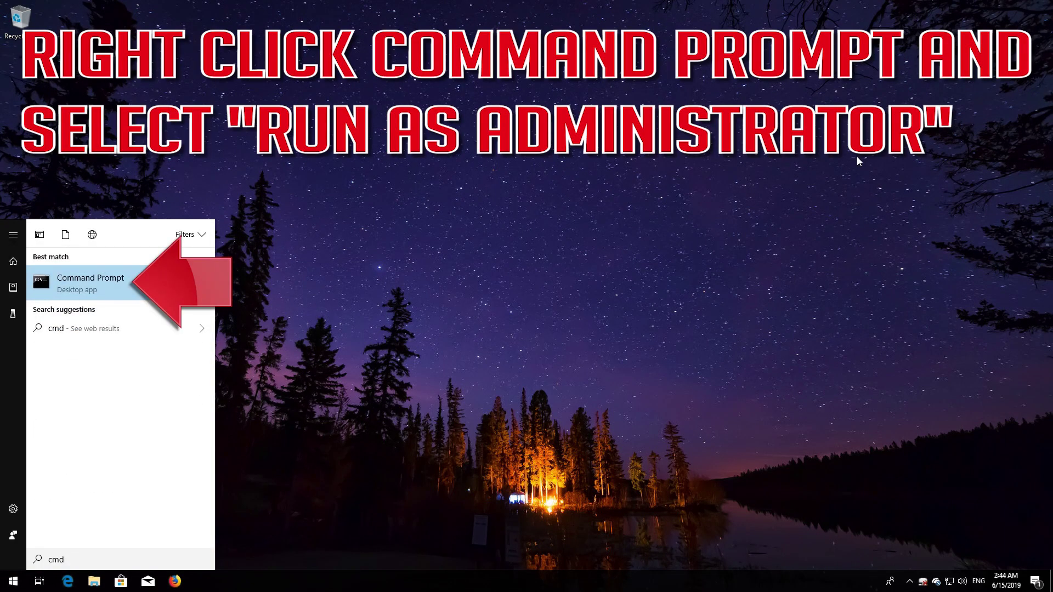
{"action": "right_click", "coordinate": [110, 282]}
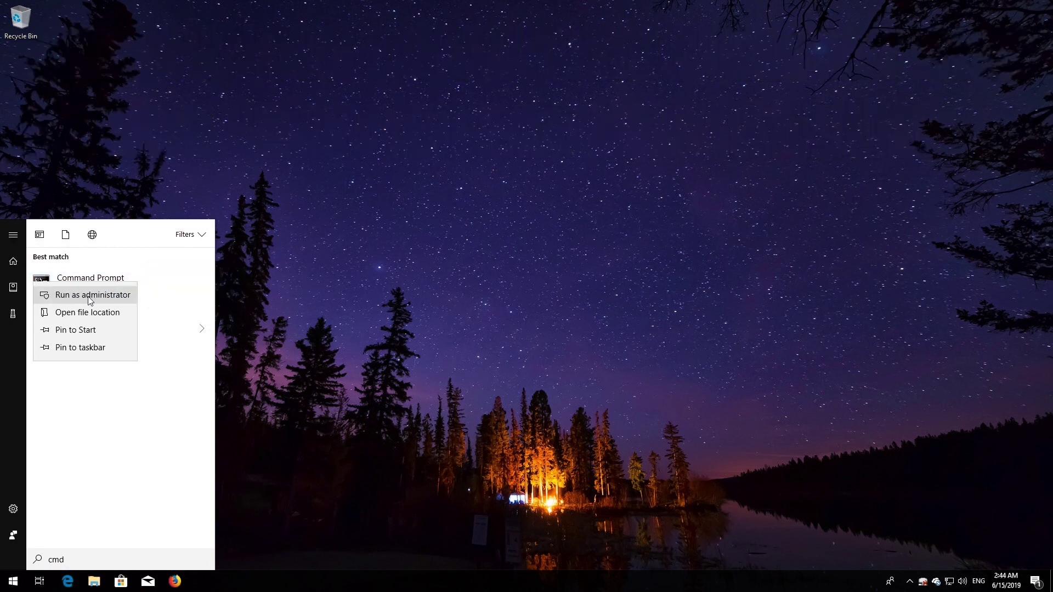
{"action": "left_click", "coordinate": [89, 297]}
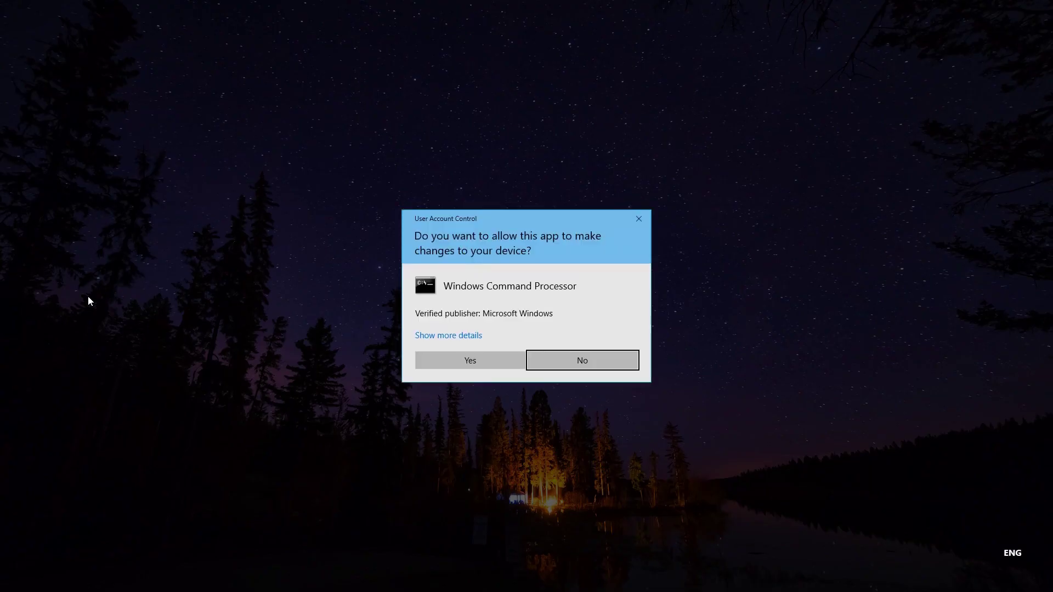
{"action": "left_click", "coordinate": [469, 361]}
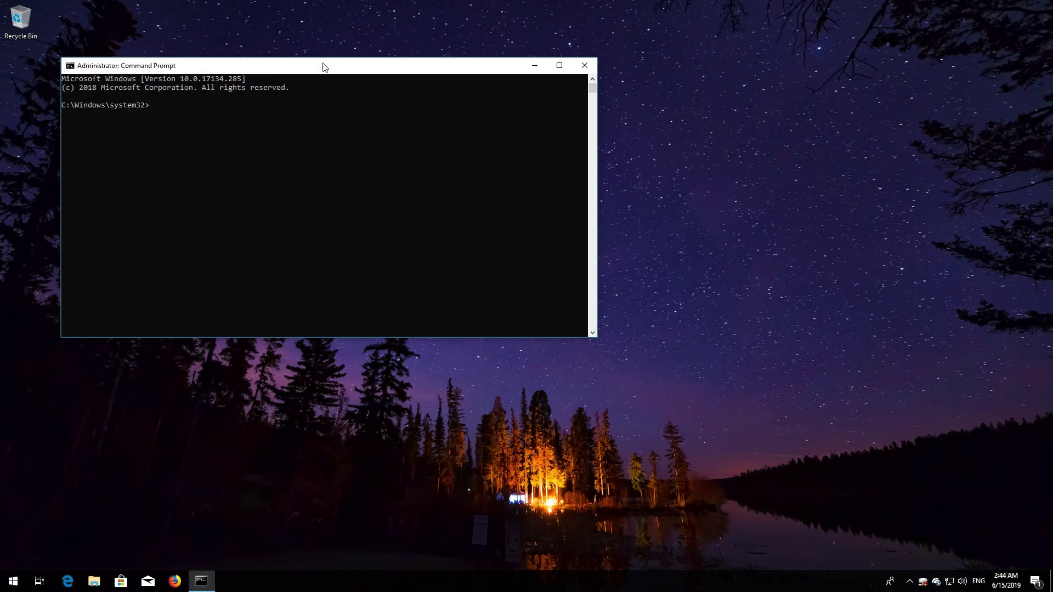
{"action": "left_click_drag", "start_coordinate": [323, 70], "coordinate": [605, 142]}
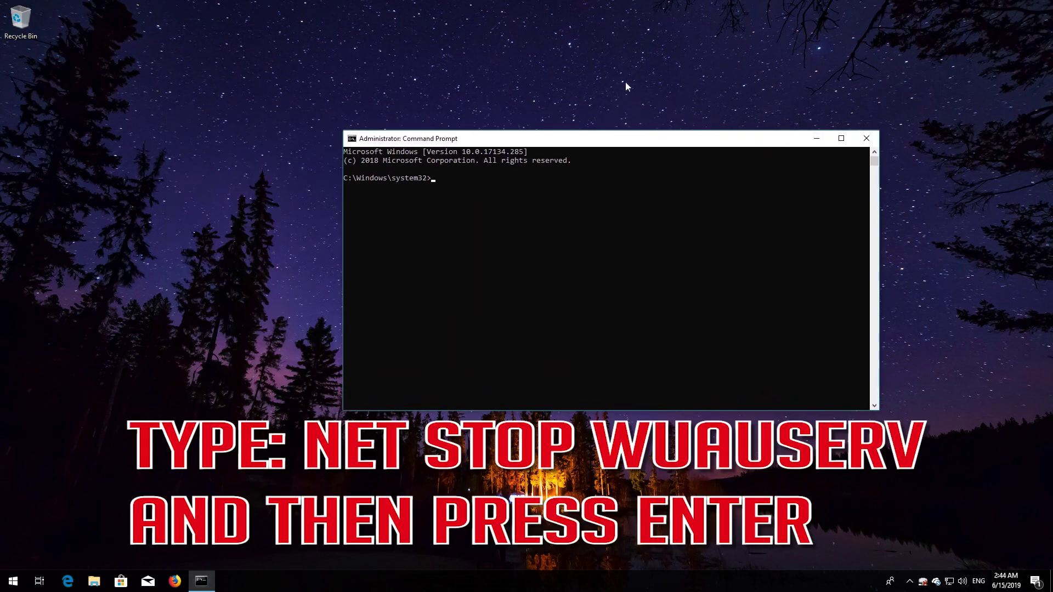
Stop the Windows Update and Cryptographic services with "net stop wuauserv" and "net stop cryptSVC"
{"action": "type", "text": "net stop wuauserv"}
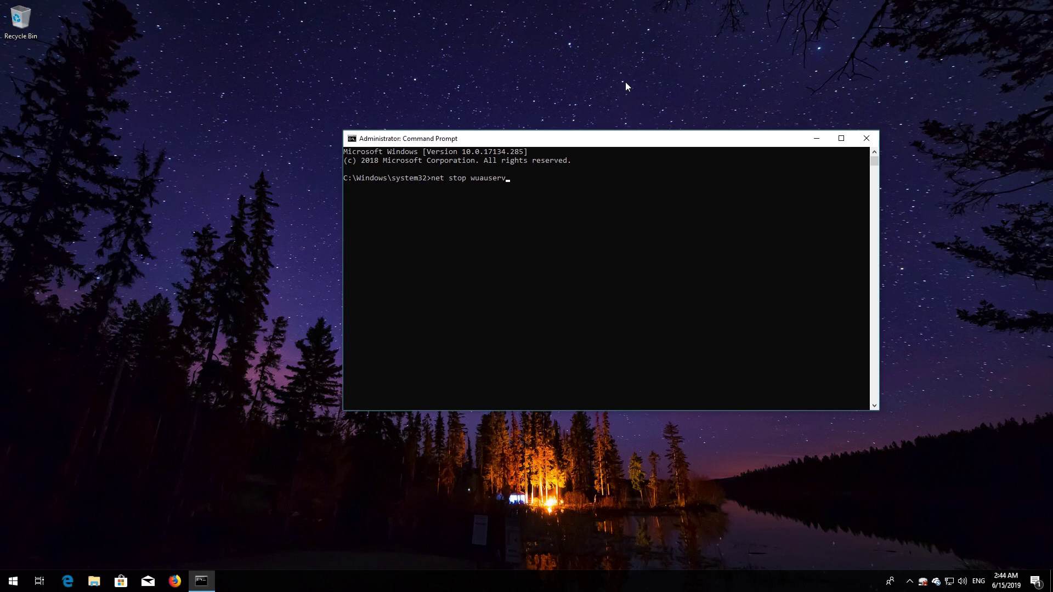
{"action": "key", "text": "Return"}
{"action": "type", "text": "ne"}
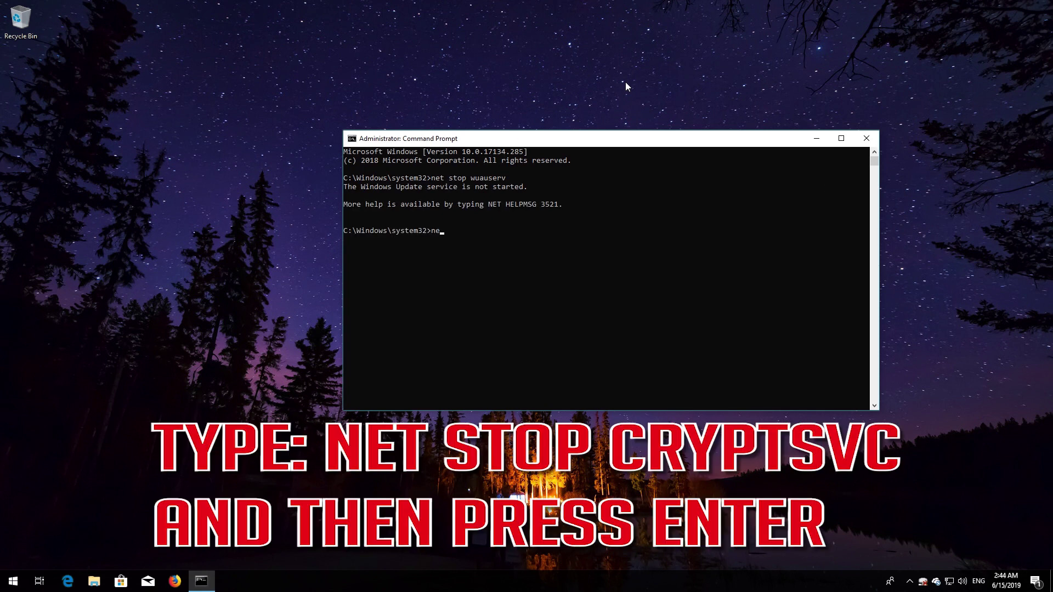
{"action": "type", "text": "t stop cryptSVC"}
{"action": "key", "text": "Return"}
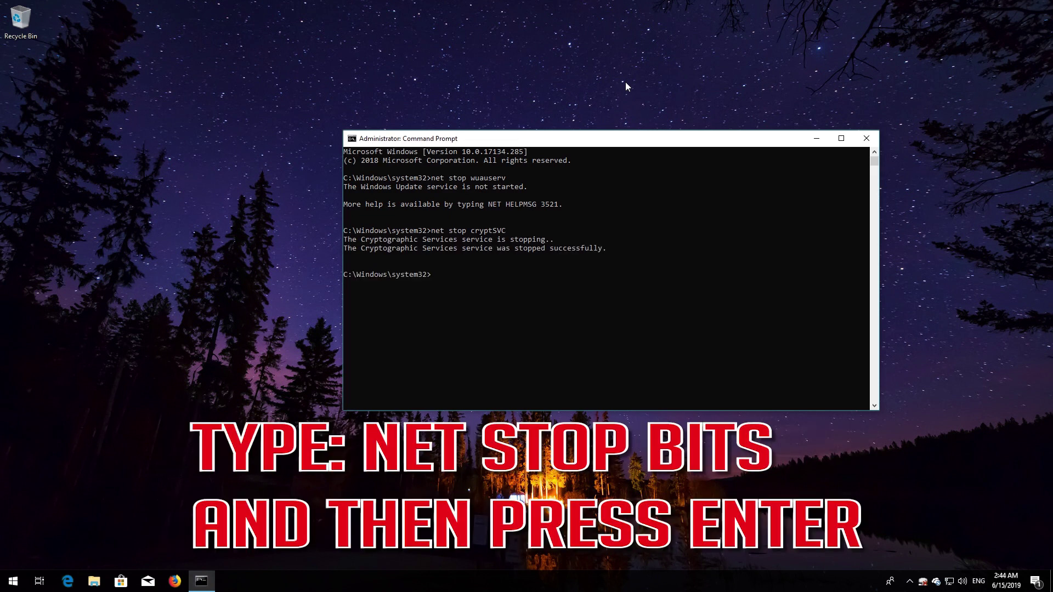
Stop the Background Intelligent Transfer and Windows Installer services with "net stop bits" and "net stop msiserver"
{"action": "type", "text": "net stop bits"}
{"action": "key", "text": "Return"}
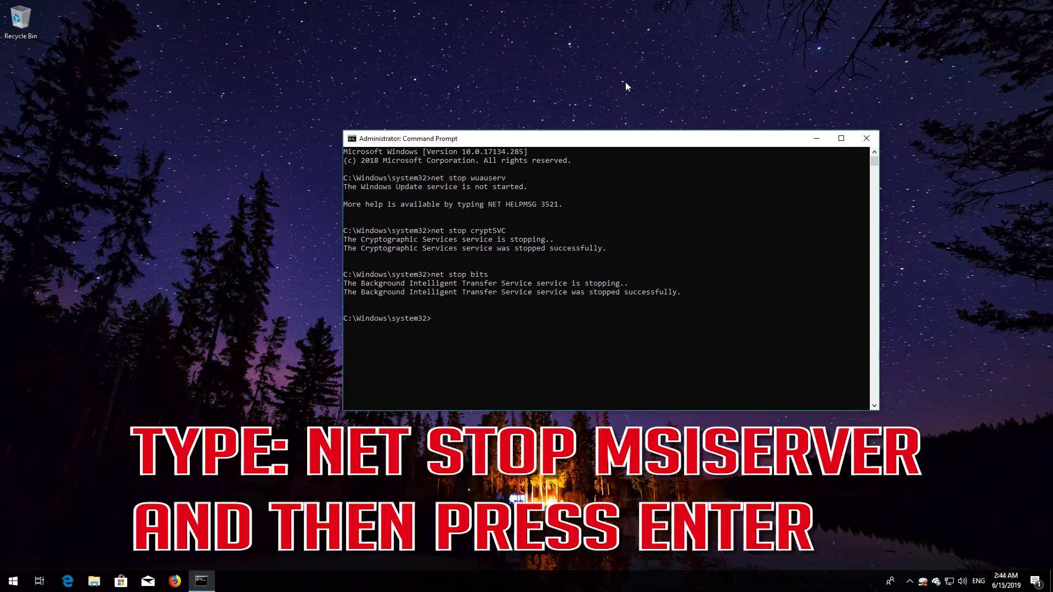
{"action": "type", "text": "net stop msiserver"}
{"action": "key", "text": "Return"}
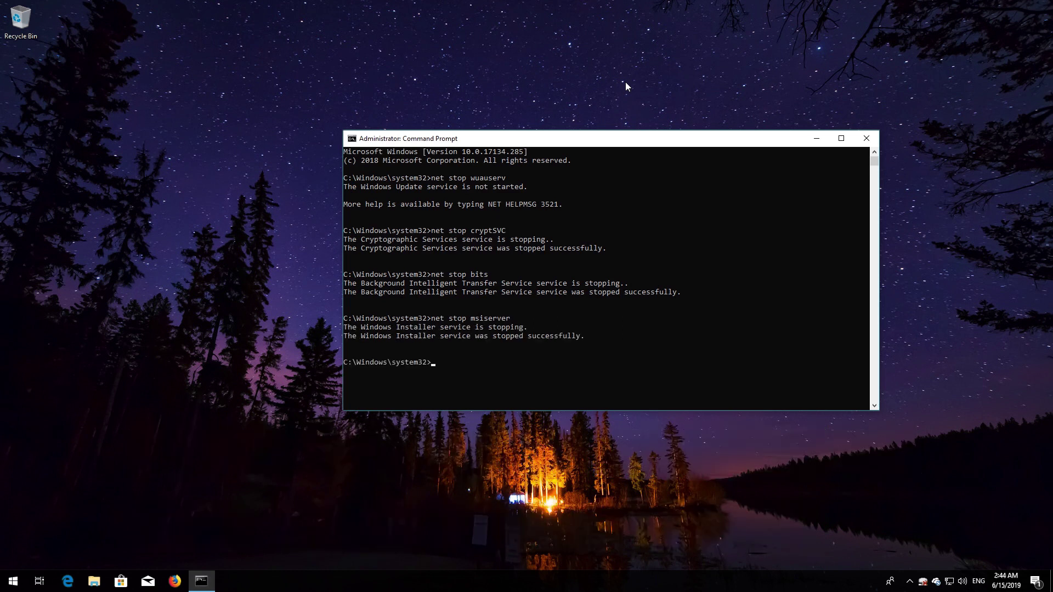
Rename the update download folder by running "ren C:\Windows\SoftwareDistribution SoftwareDistribution.old"
{"action": "type", "text": "ren C"}
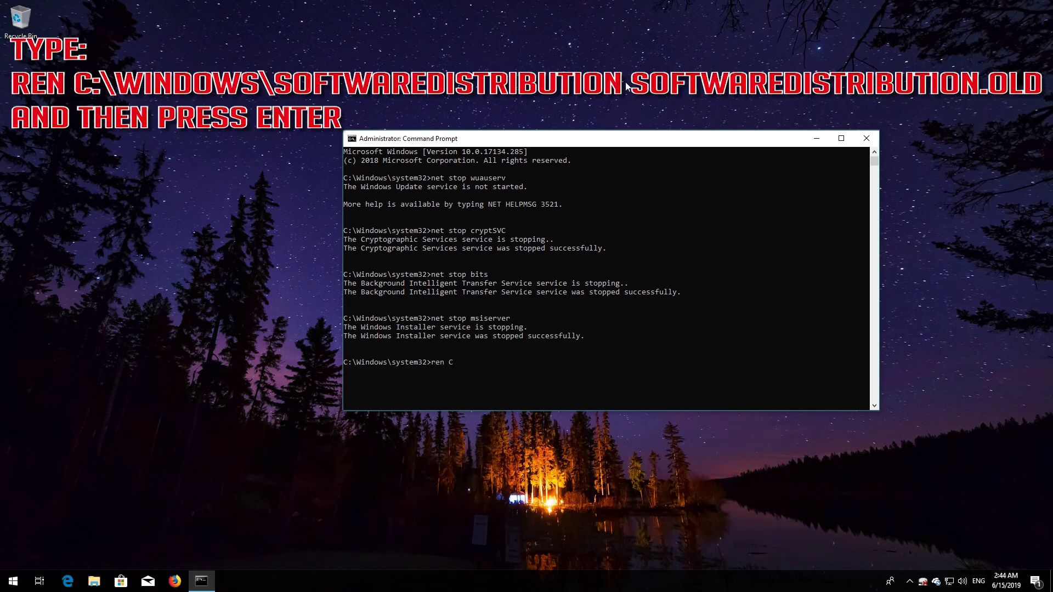
{"action": "type", "text": ":\\Windows\\SoftwareDistribution So"}
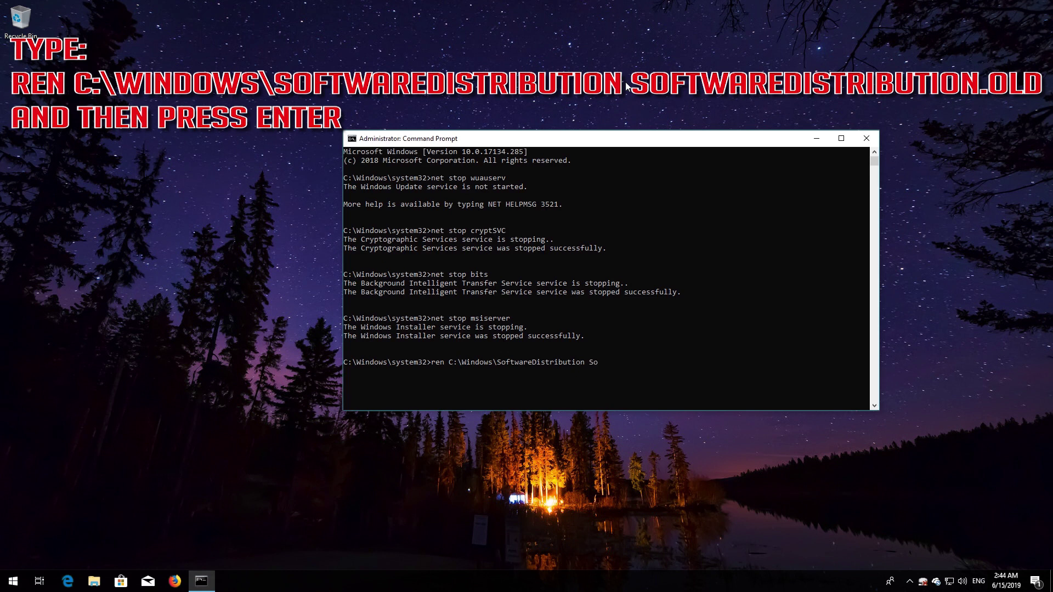
{"action": "type", "text": "ftwareDistribution.old"}
{"action": "key", "text": "Return"}
Rename the catroot2 folder by running "ren C:\Windows\System32\catroot2 catroot2.old"
{"action": "type", "text": "r"}
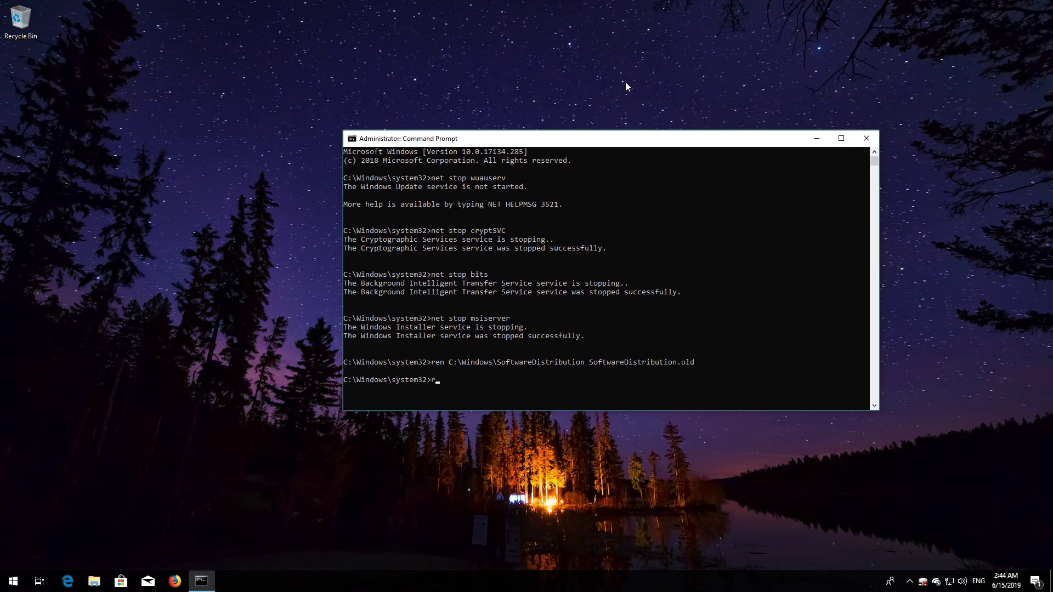
{"action": "type", "text": "en"}
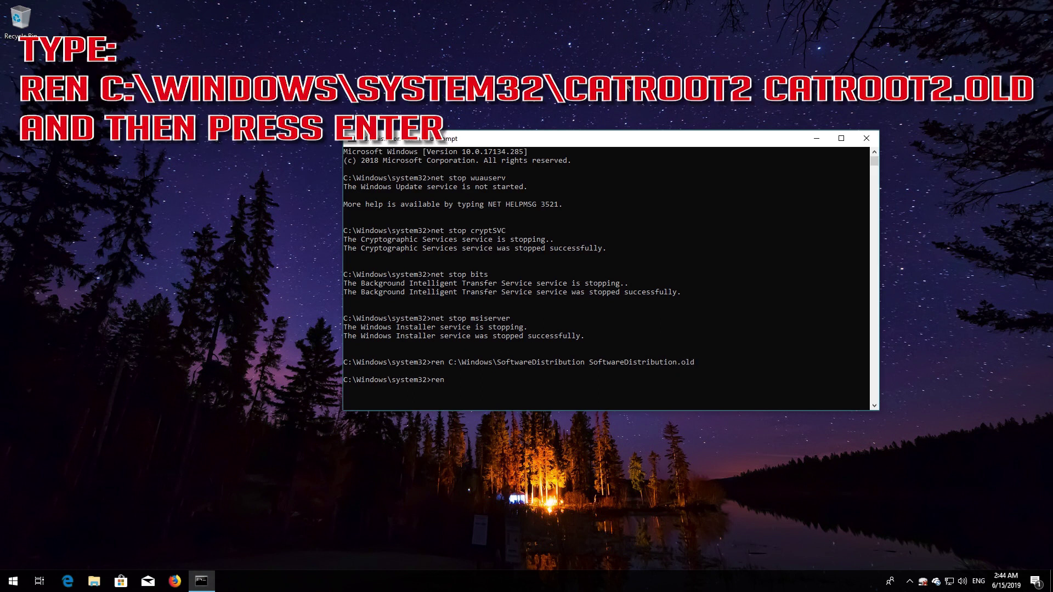
{"action": "type", "text": " C:\\Windows\\System32\\catroot2 catroot2"}
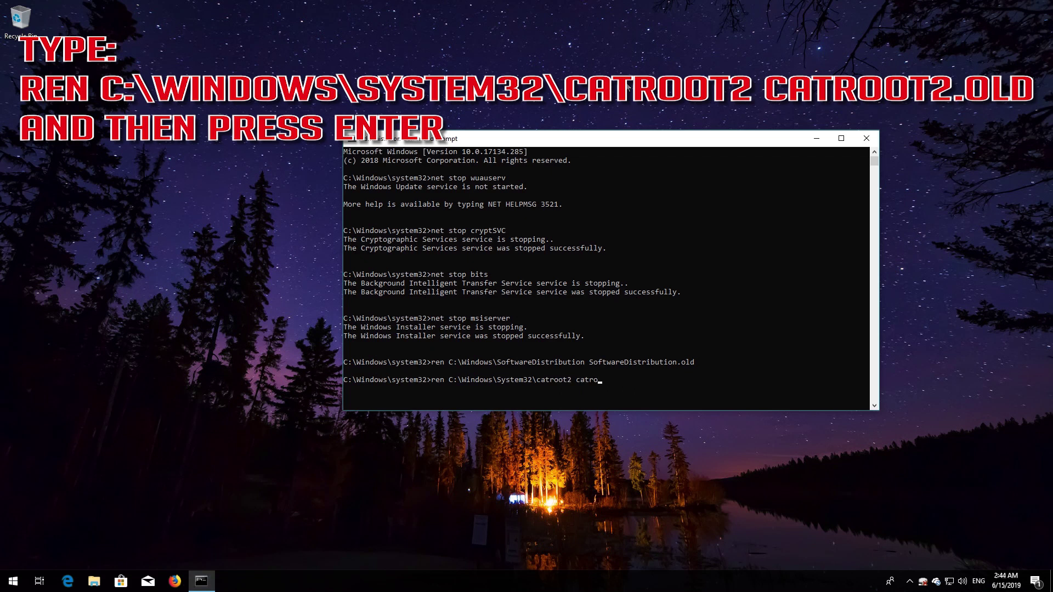
{"action": "type", "text": ".old"}
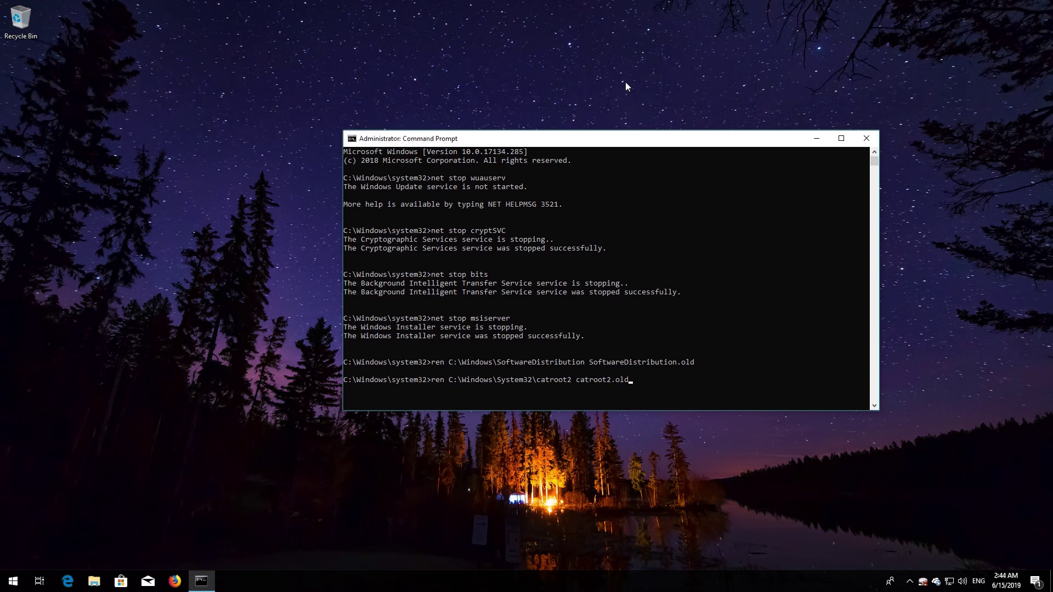
{"action": "key", "text": "Return"}
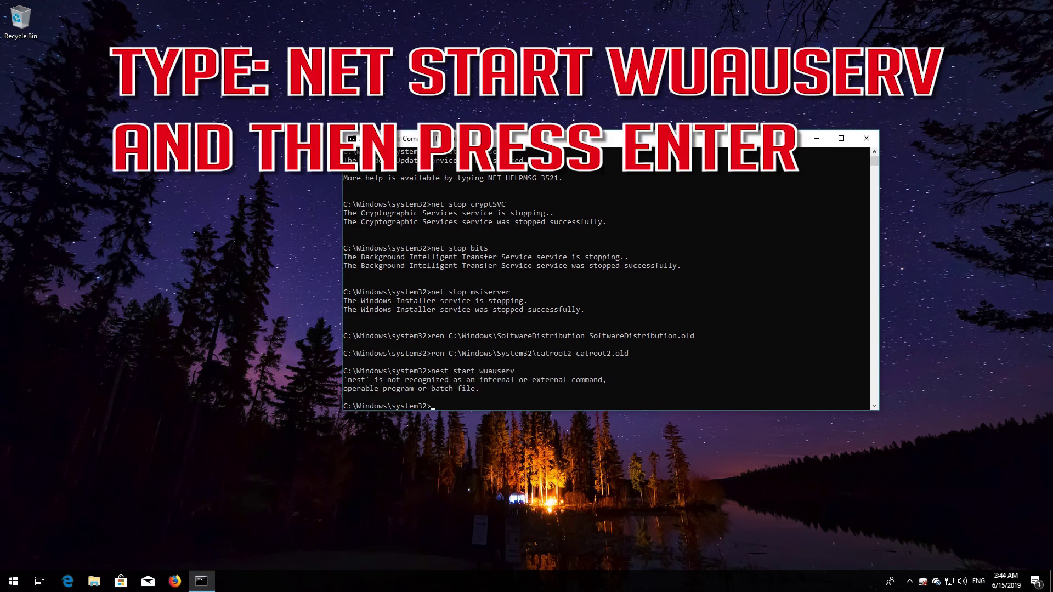
Start the Windows Update and Cryptographic services again with "net start wuauserv" and "net start cryptSVC"
{"action": "type", "text": "start wuauserv"}
{"action": "key", "text": "Delete"}
{"action": "key", "text": "Return"}
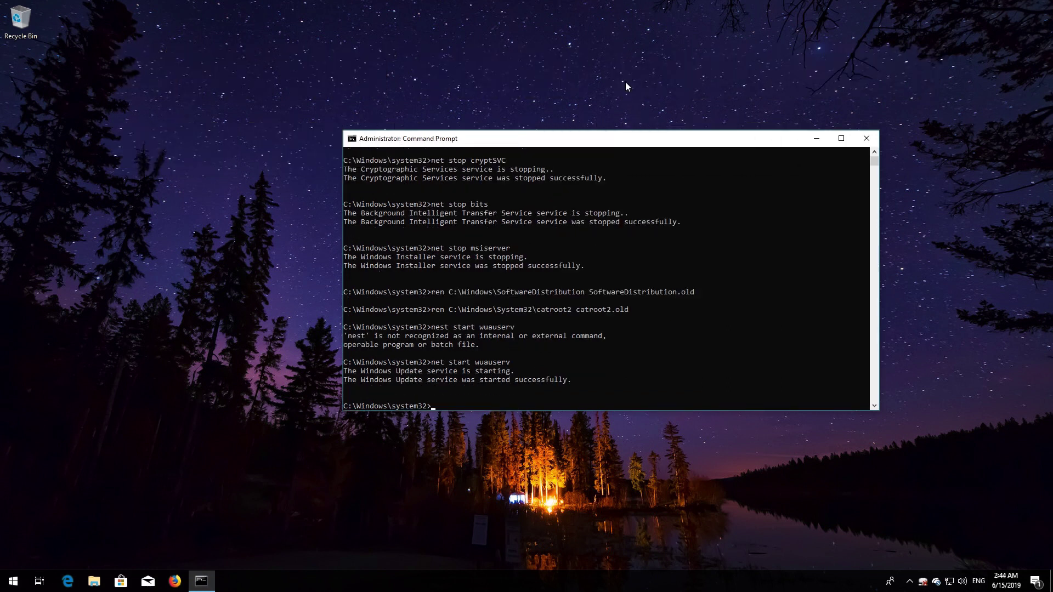
{"action": "type", "text": "net s"}
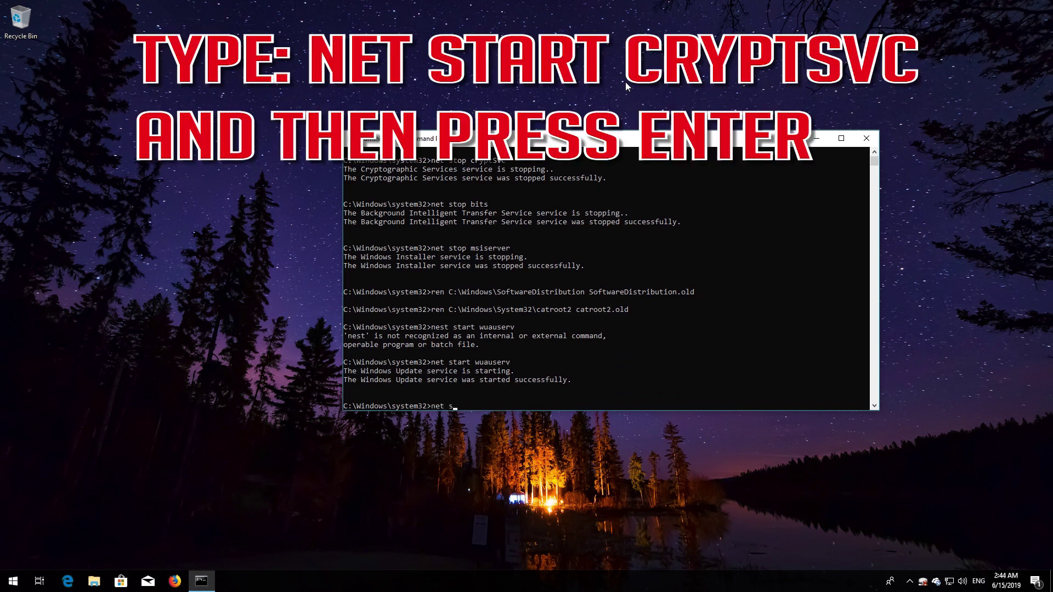
{"action": "type", "text": "tart cryptSVC"}
{"action": "key", "text": "Return"}
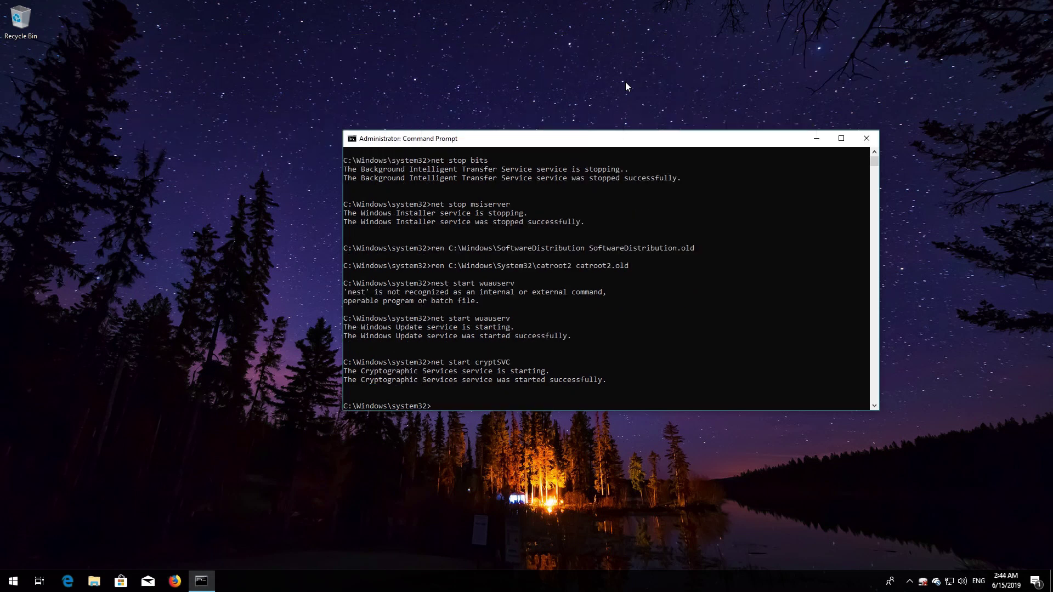
Start the Background Intelligent Transfer and Windows Installer services again with "net start bits" and "net start msiserver"
{"action": "type", "text": "net"}
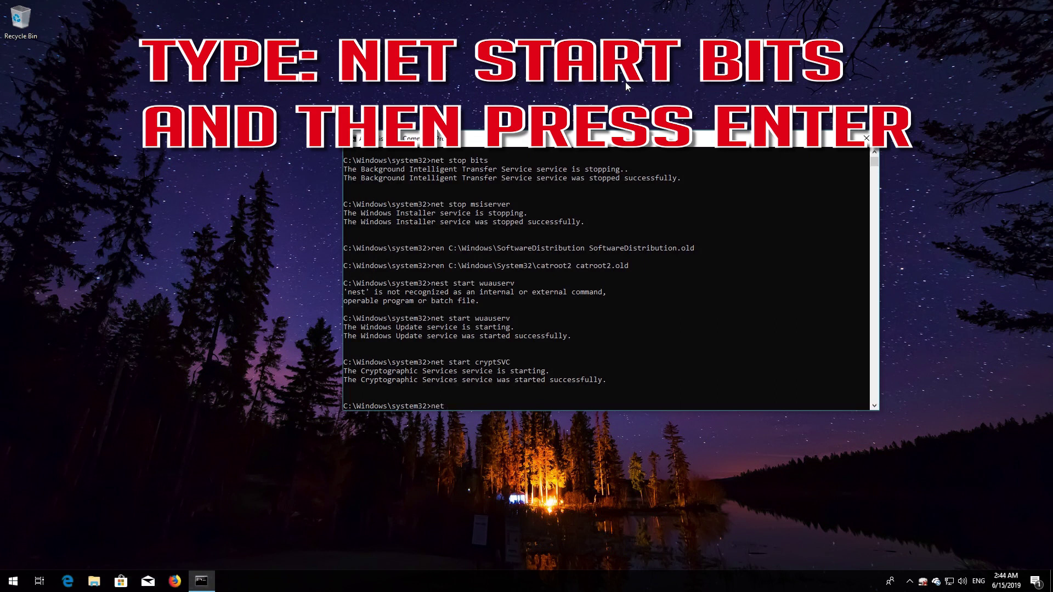
{"action": "type", "text": " start bits"}
{"action": "key", "text": "Return"}
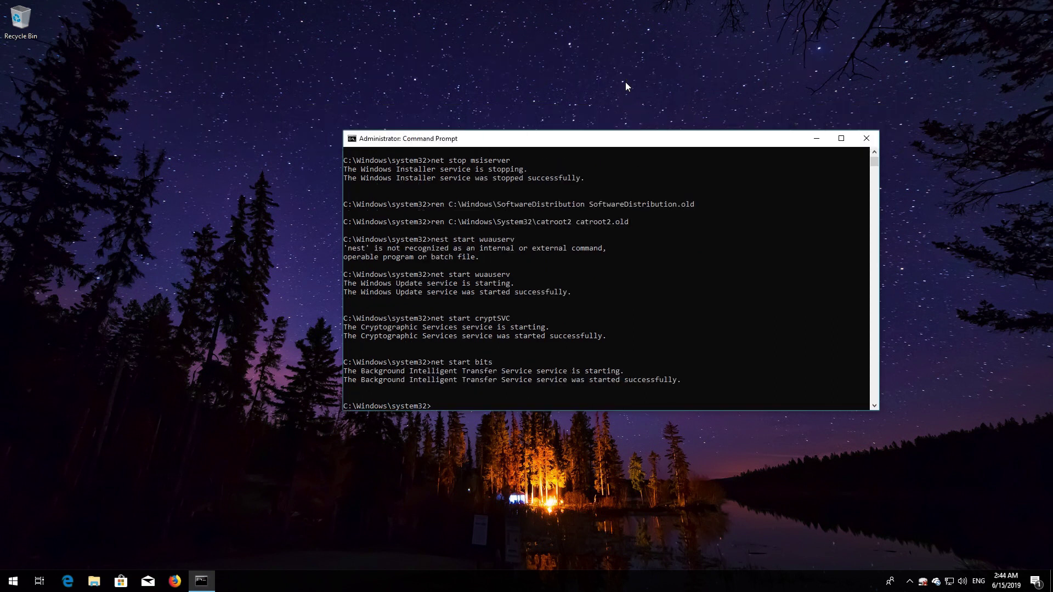
{"action": "type", "text": "net "}
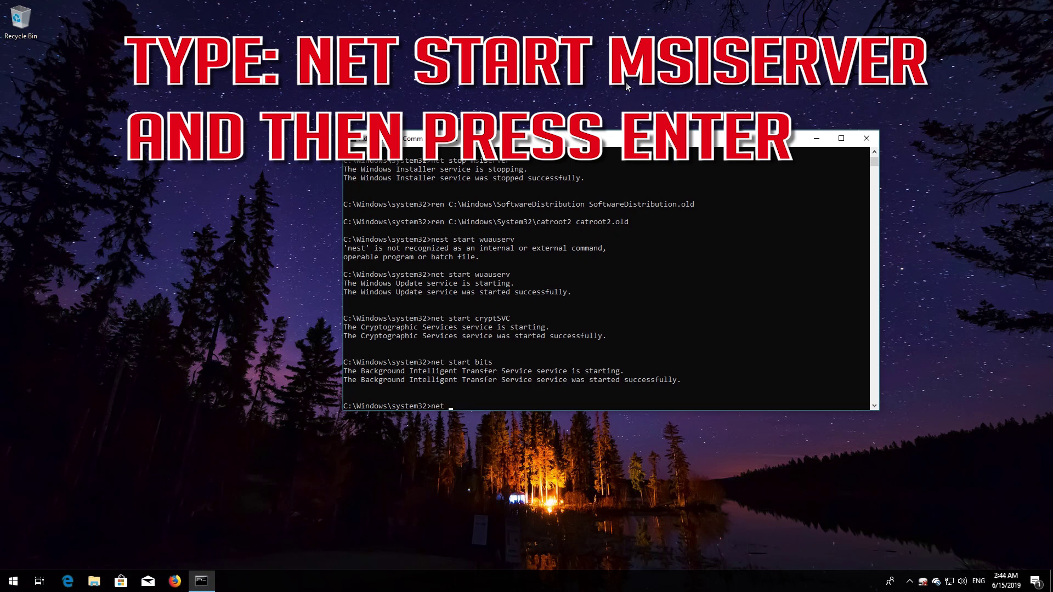
{"action": "type", "text": "start msiserver"}
{"action": "key", "text": "Return"}
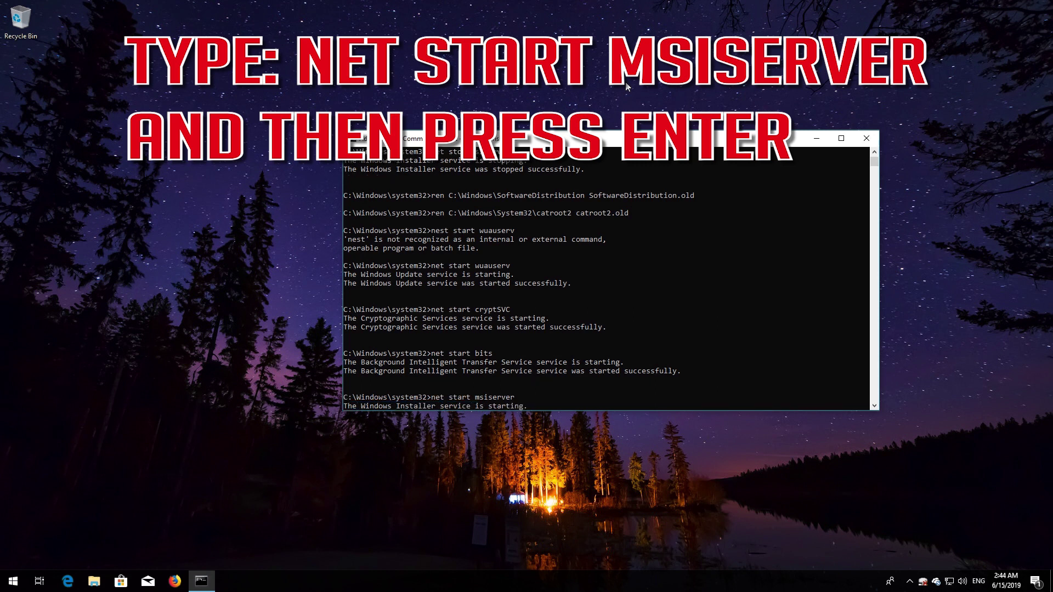
Close the elevated Command Prompt with the "exit" command
{"action": "type", "text": "ex"}
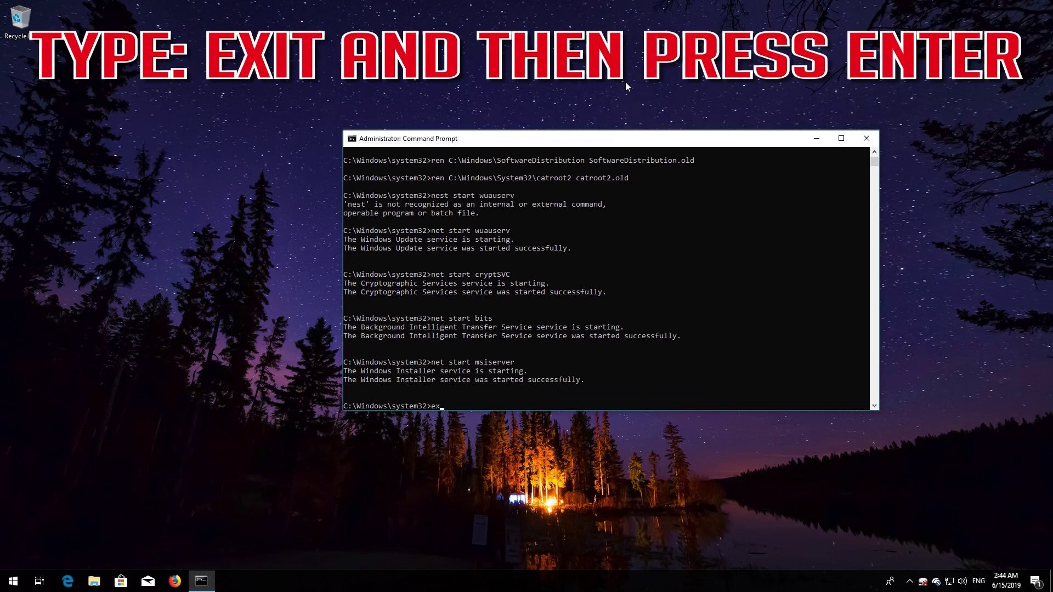
{"action": "type", "text": "it"}
{"action": "key", "text": "Return"}
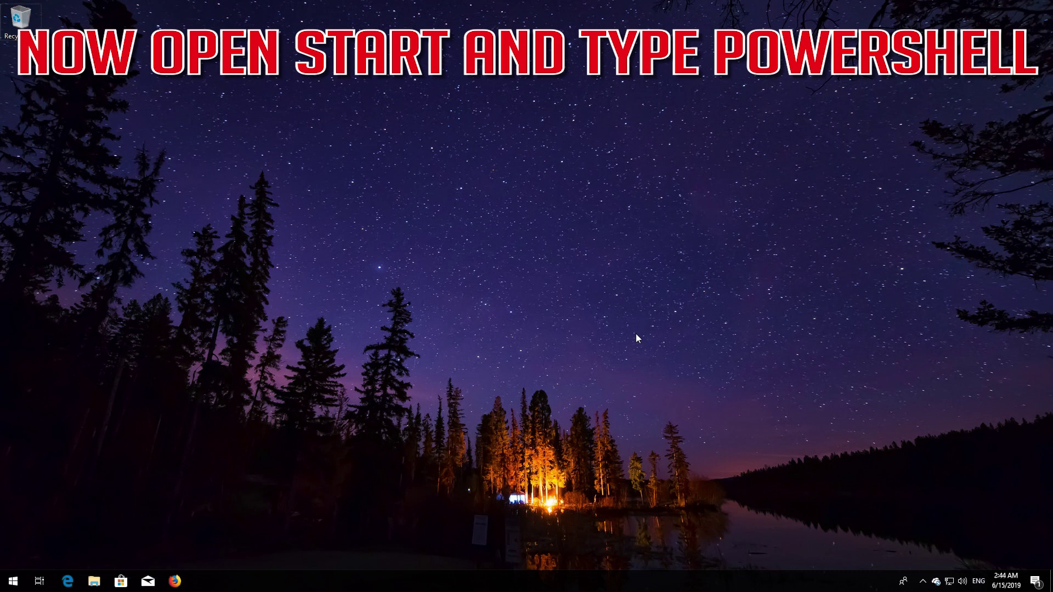
Search Windows for "powershell", run Windows PowerShell as administrator with the elevation request approved, and move its window to the desktop's centre
{"action": "key", "text": "super"}
{"action": "type", "text": "power"}
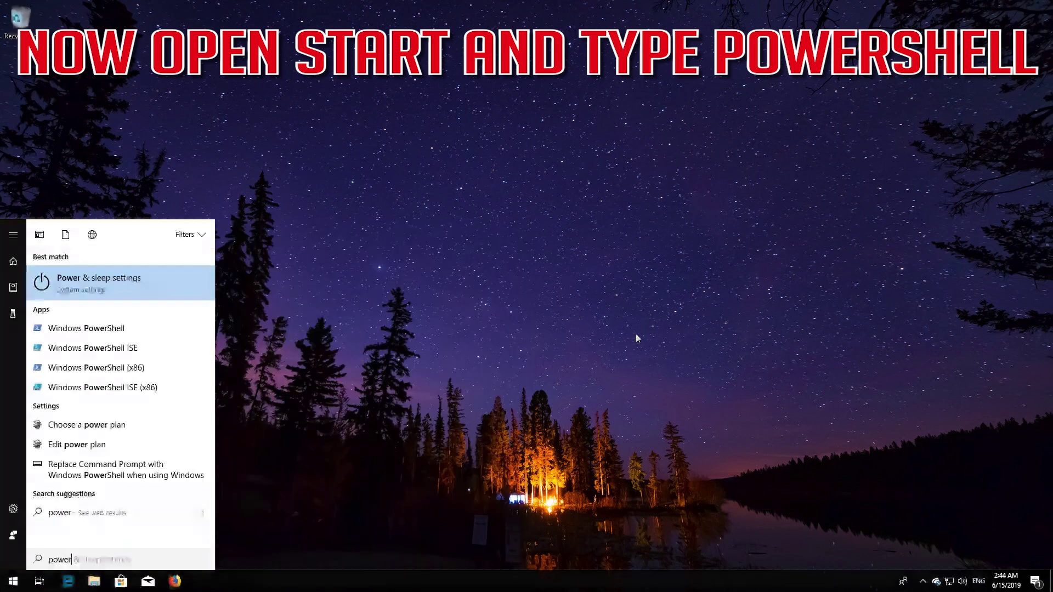
{"action": "type", "text": "shell"}
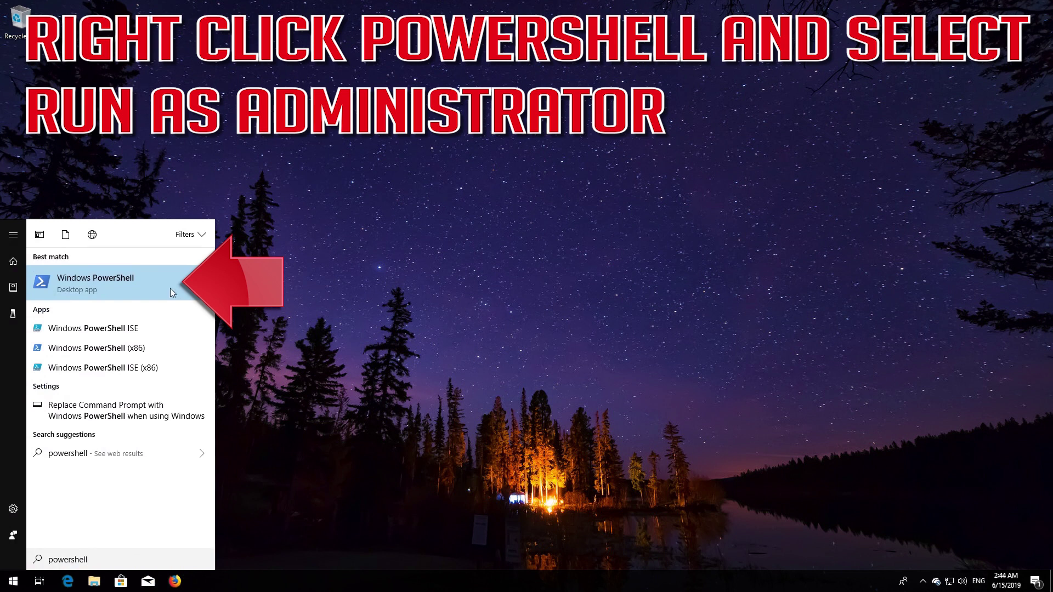
{"action": "right_click", "coordinate": [170, 288]}
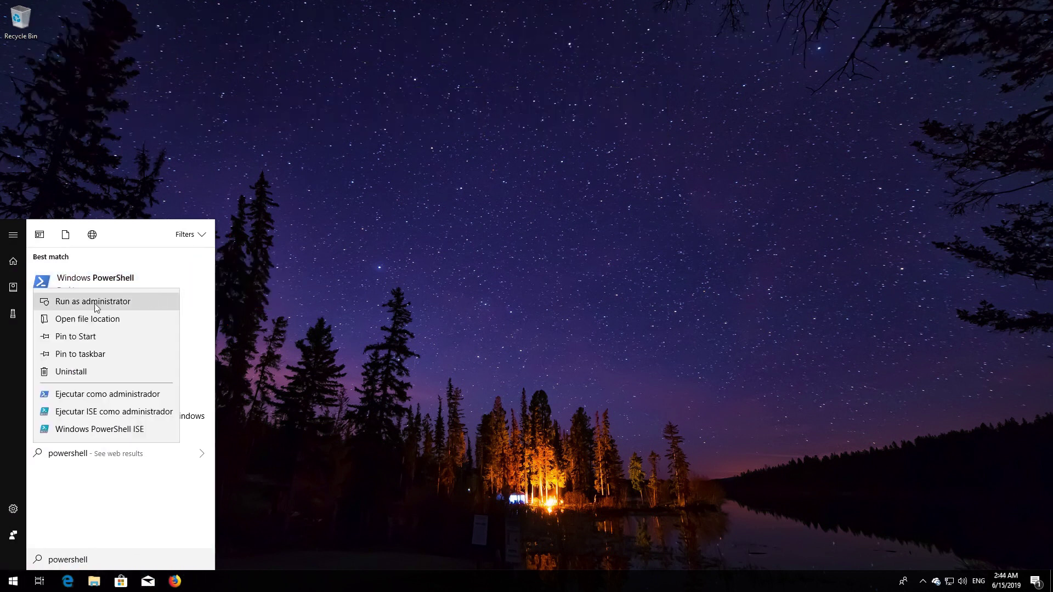
{"action": "left_click", "coordinate": [110, 299]}
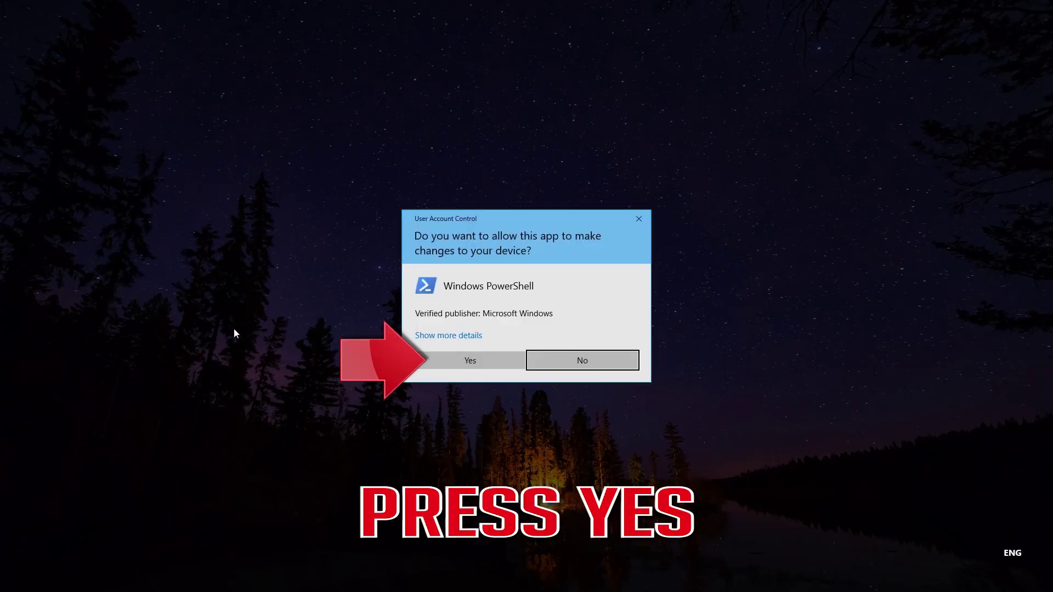
{"action": "left_click", "coordinate": [466, 360]}
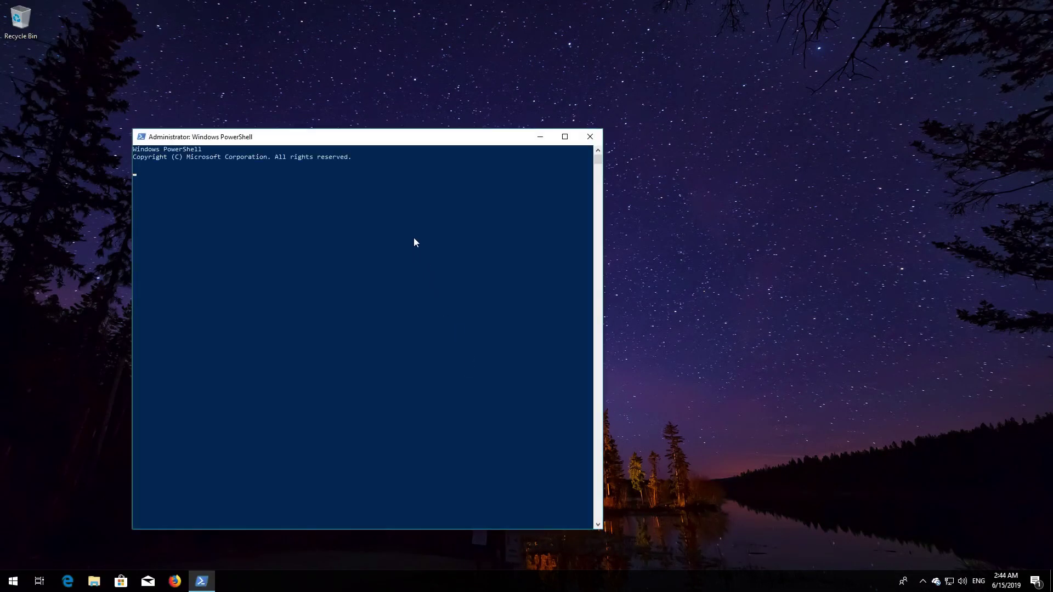
{"action": "left_click_drag", "start_coordinate": [357, 137], "coordinate": [531, 93]}
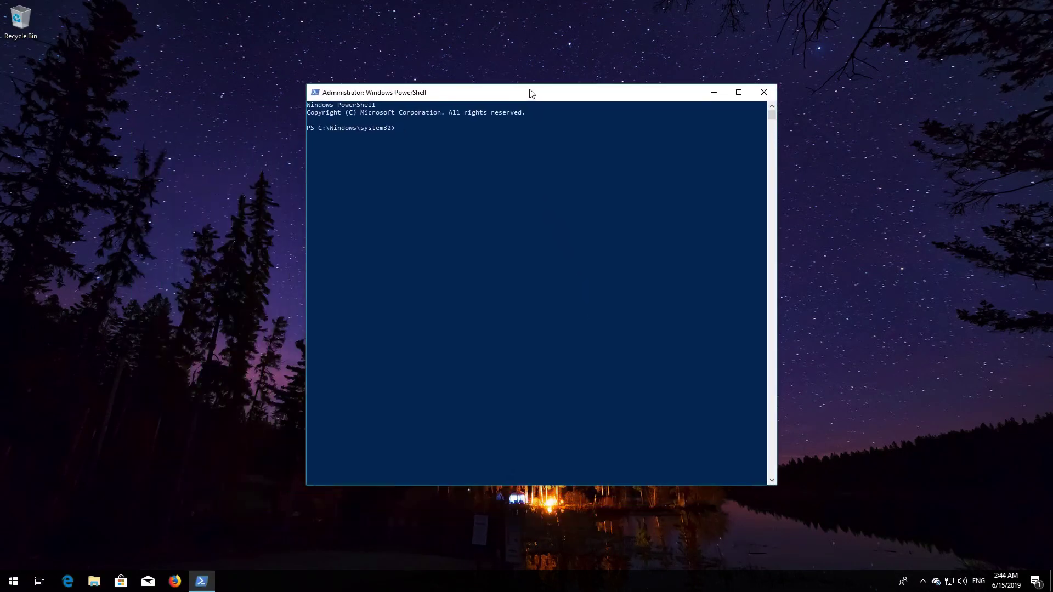
Run "wuauclt.exe /updatenow" in the elevated PowerShell window and close the session with the "exit" command
{"action": "type", "text": "wuau"}
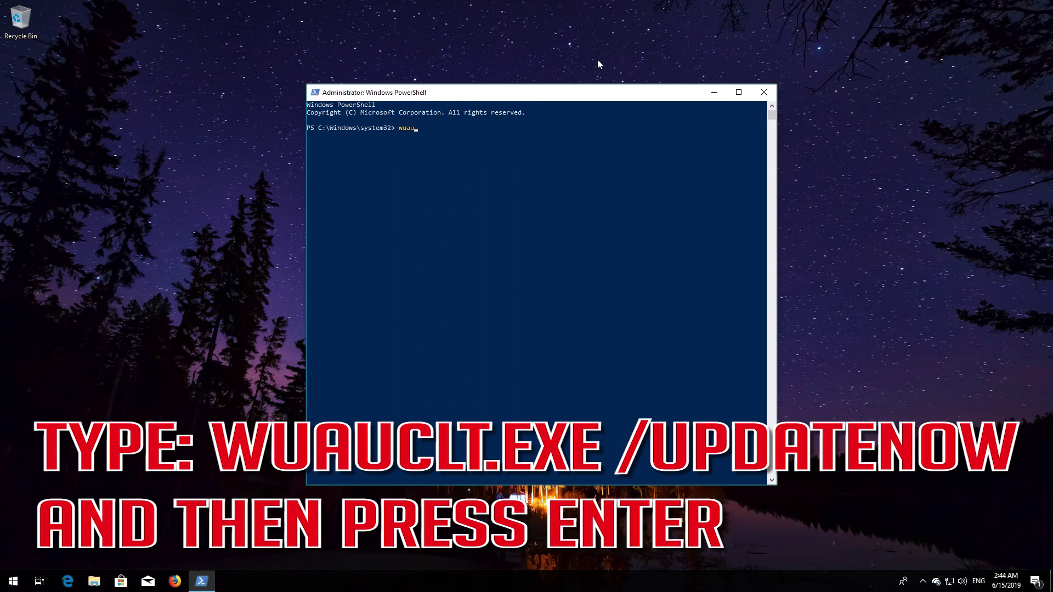
{"action": "type", "text": "clt.exe /updatenow"}
{"action": "key", "text": "Return"}
{"action": "type", "text": "e"}
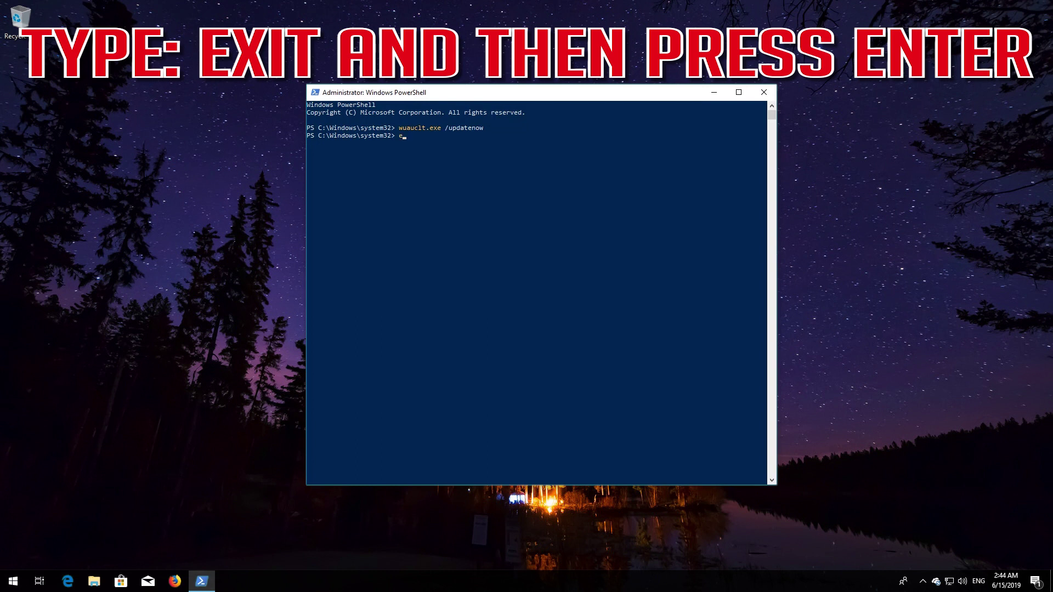
{"action": "type", "text": "xit"}
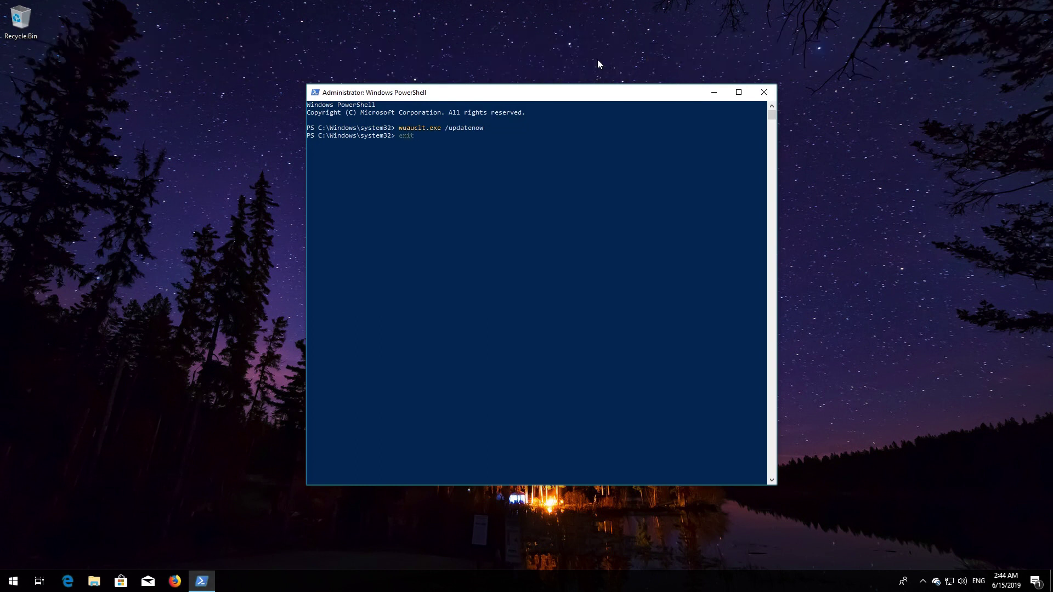
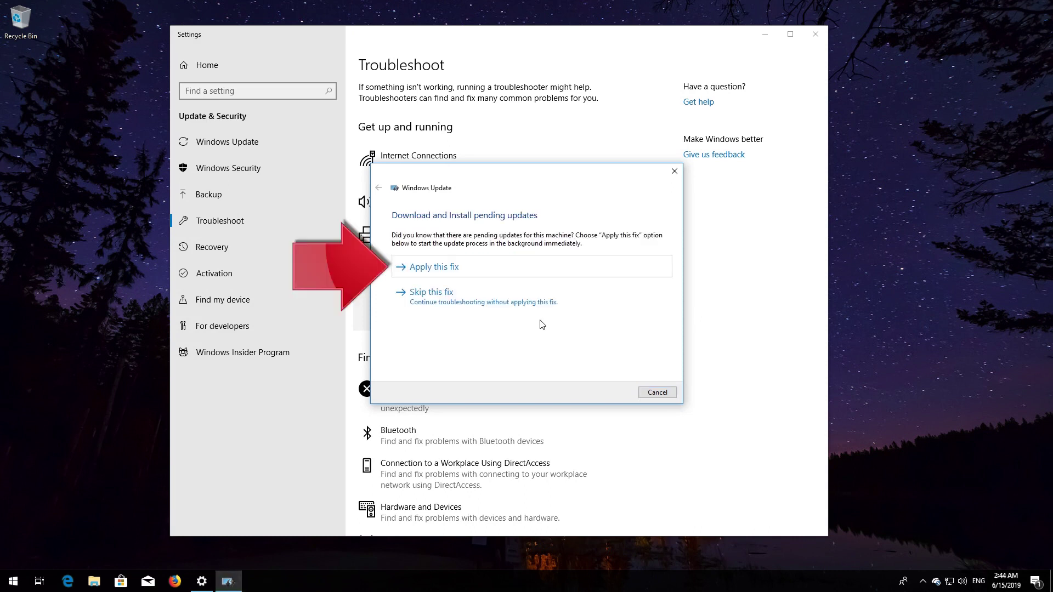
Apply the troubleshooter's fix to download and install pending updates, and close both the troubleshooter and Settings
{"action": "left_click", "coordinate": [467, 271]}
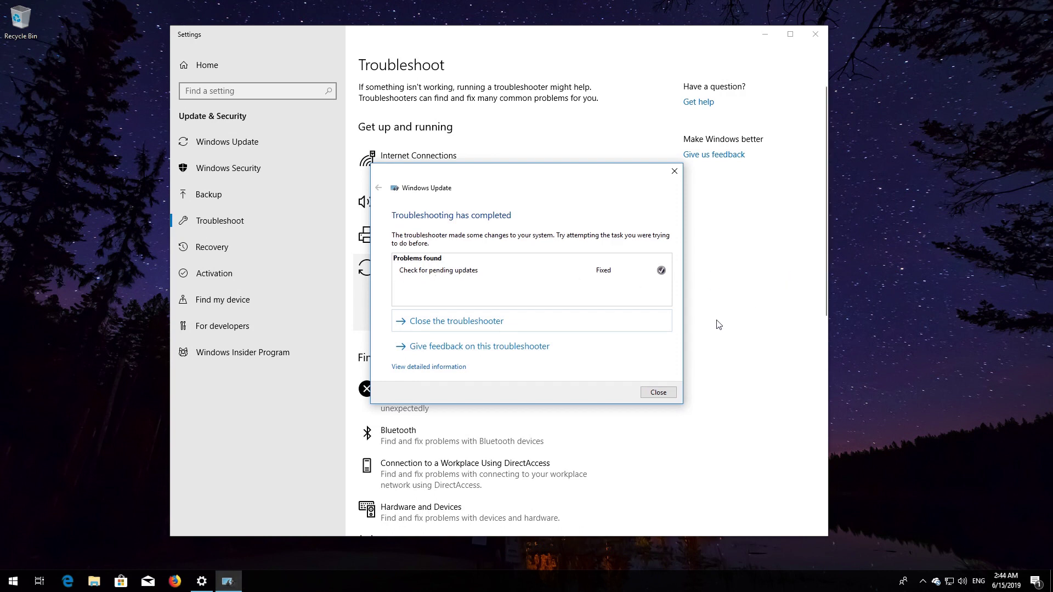
{"action": "left_click", "coordinate": [659, 393]}
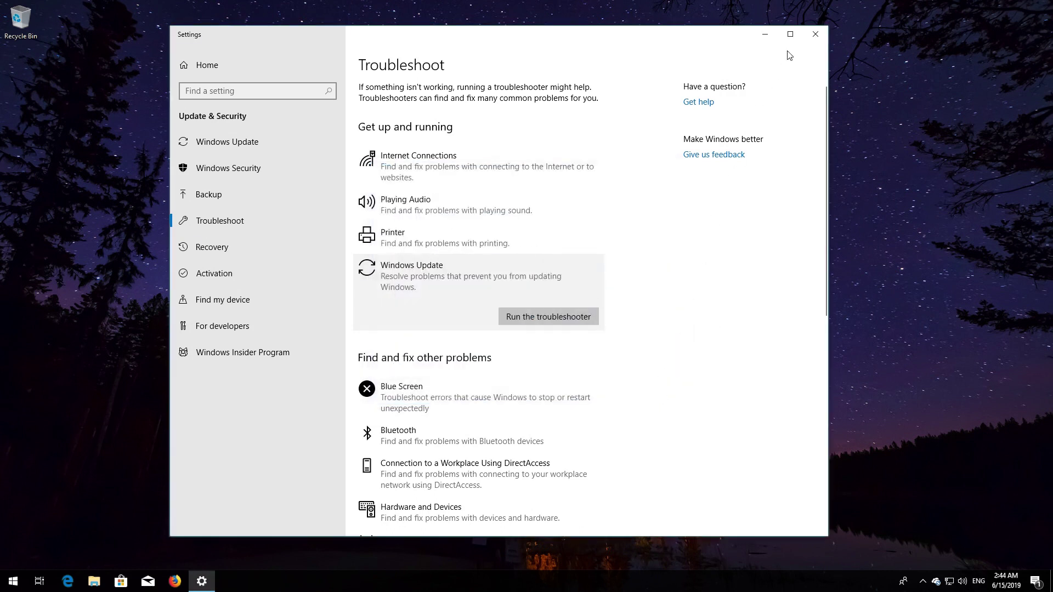
{"action": "left_click", "coordinate": [815, 34]}
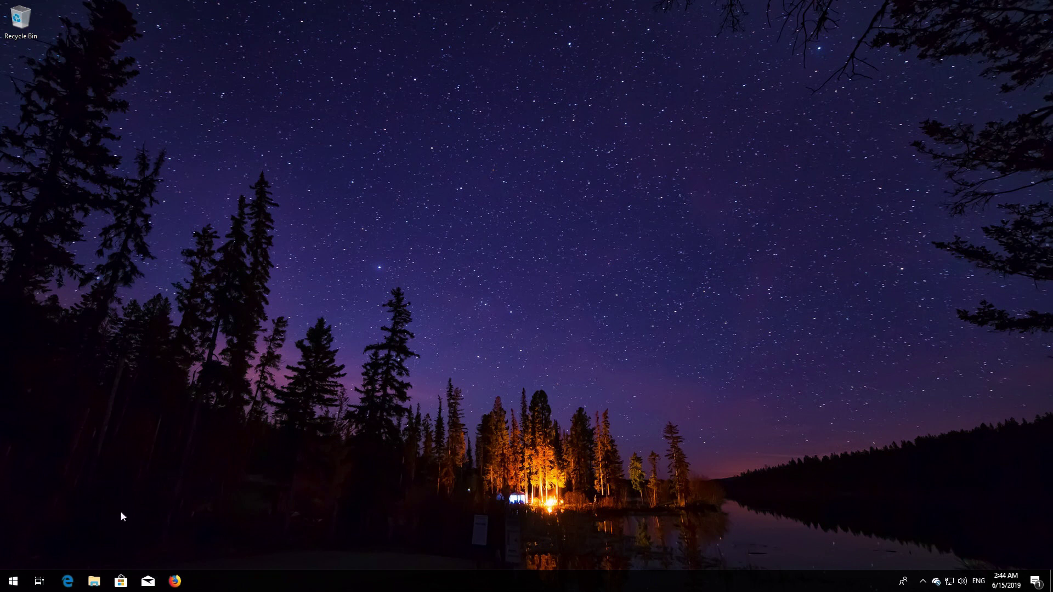
Restart the computer from the Windows power options
{"action": "left_click", "coordinate": [13, 582]}
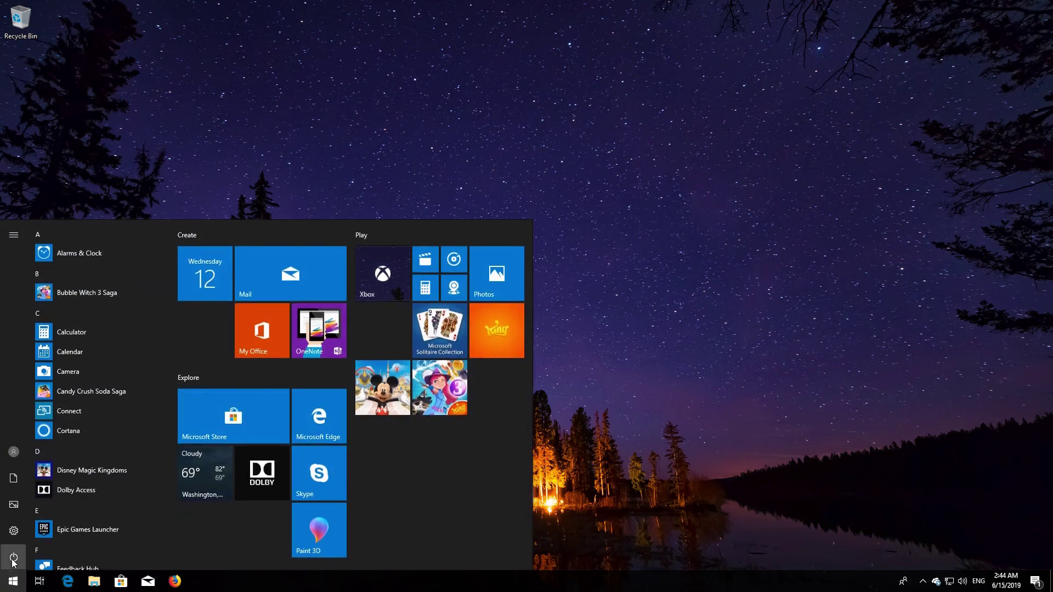
{"action": "left_click", "coordinate": [12, 558]}
{"action": "left_click", "coordinate": [25, 531]}
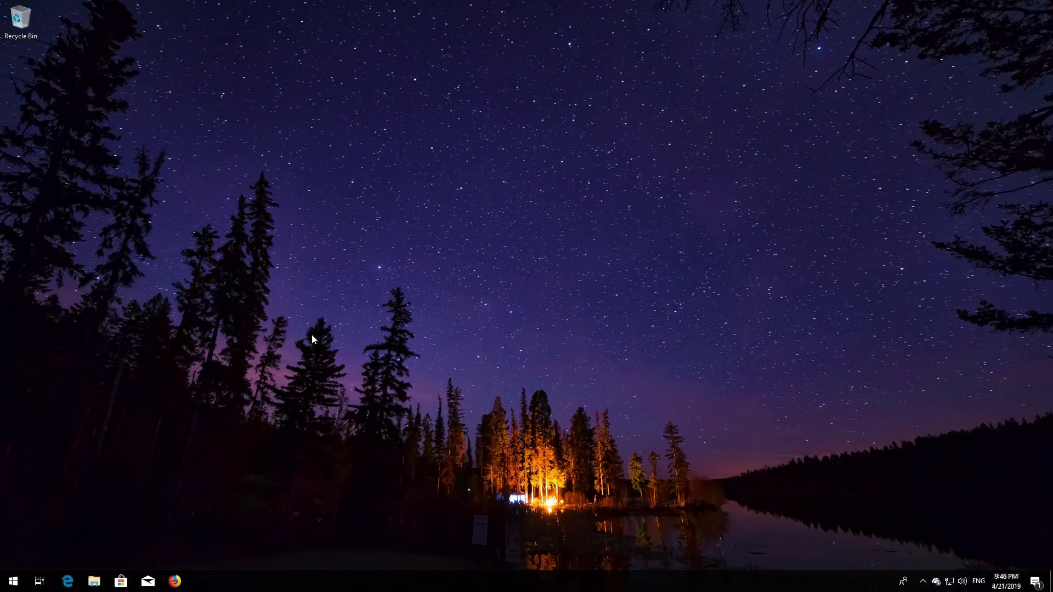
Search Windows for "recovery options", open the Recovery options settings and restart the PC into Advanced startup
{"action": "key", "text": "super"}
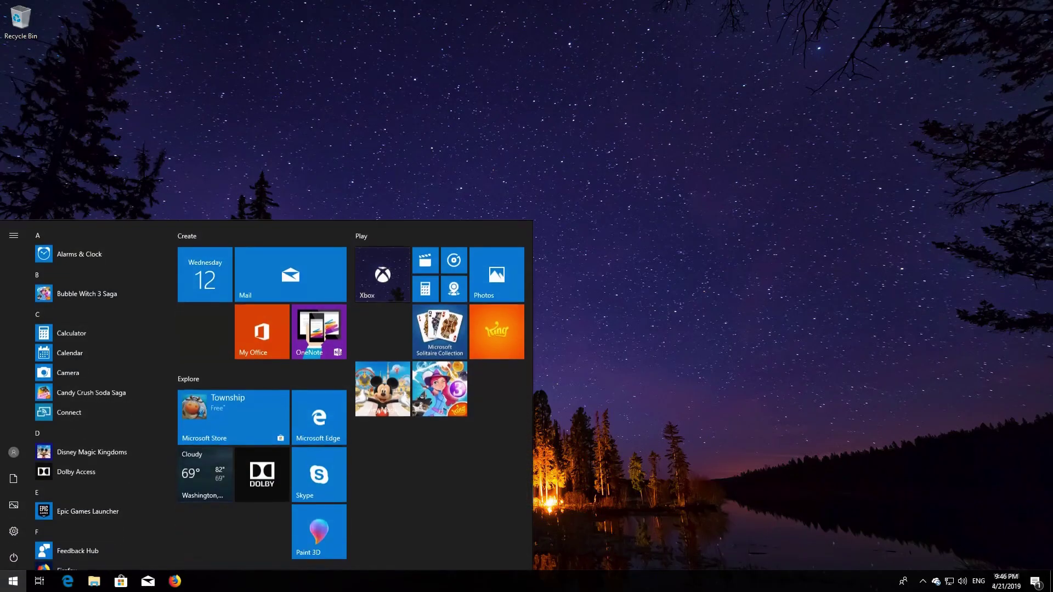
{"action": "key", "text": "super"}
{"action": "type", "text": "recov"}
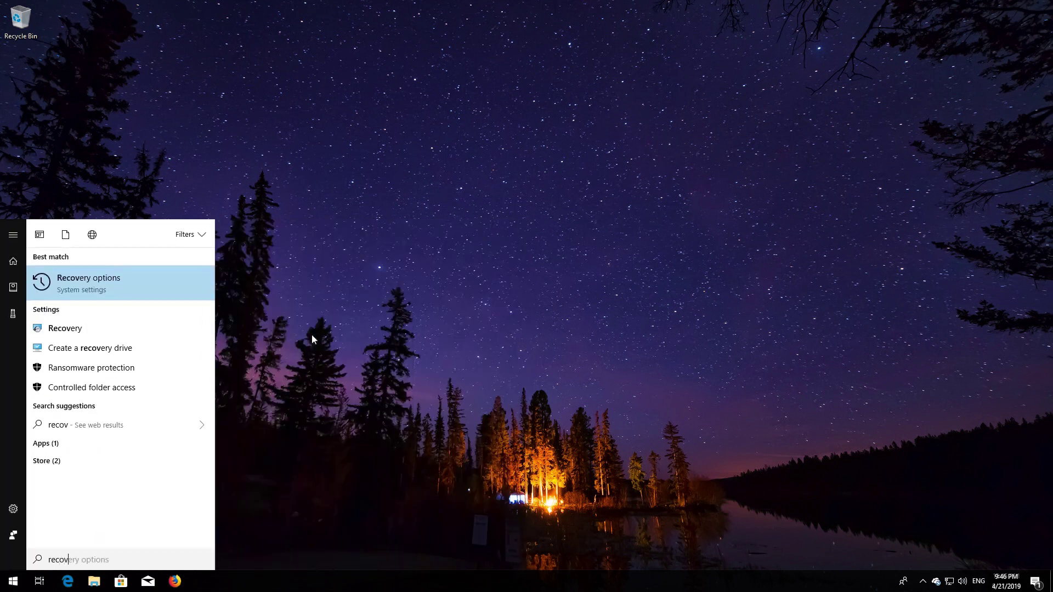
{"action": "type", "text": "ery opti"}
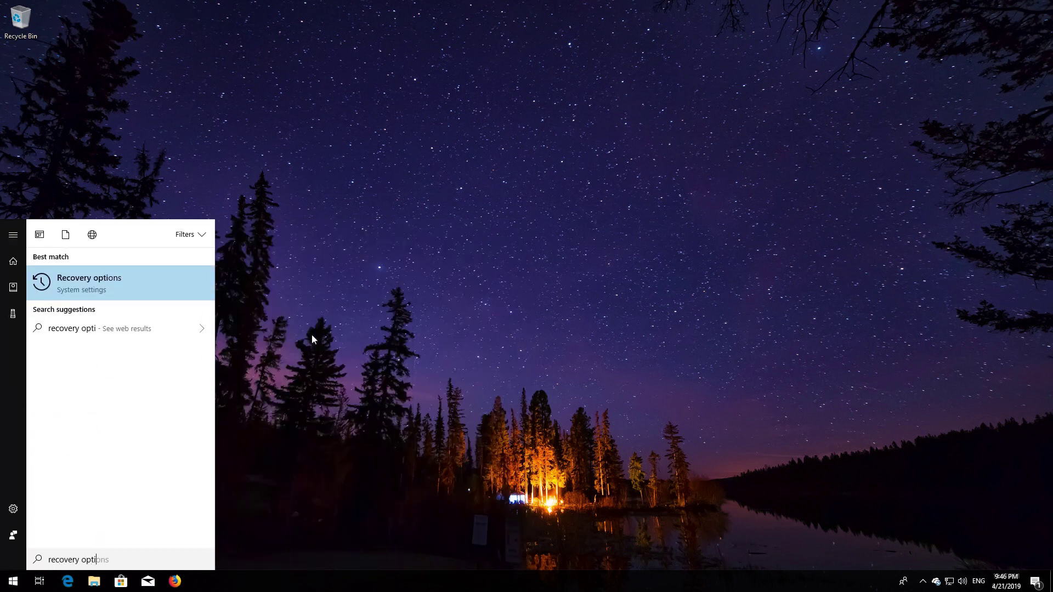
{"action": "type", "text": "ons"}
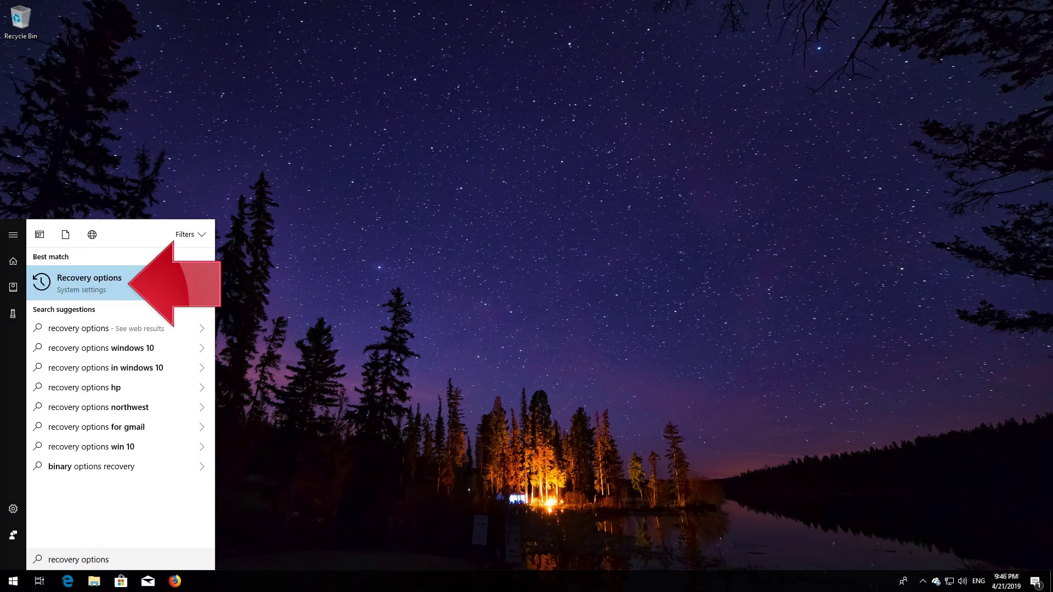
{"action": "left_click", "coordinate": [105, 285]}
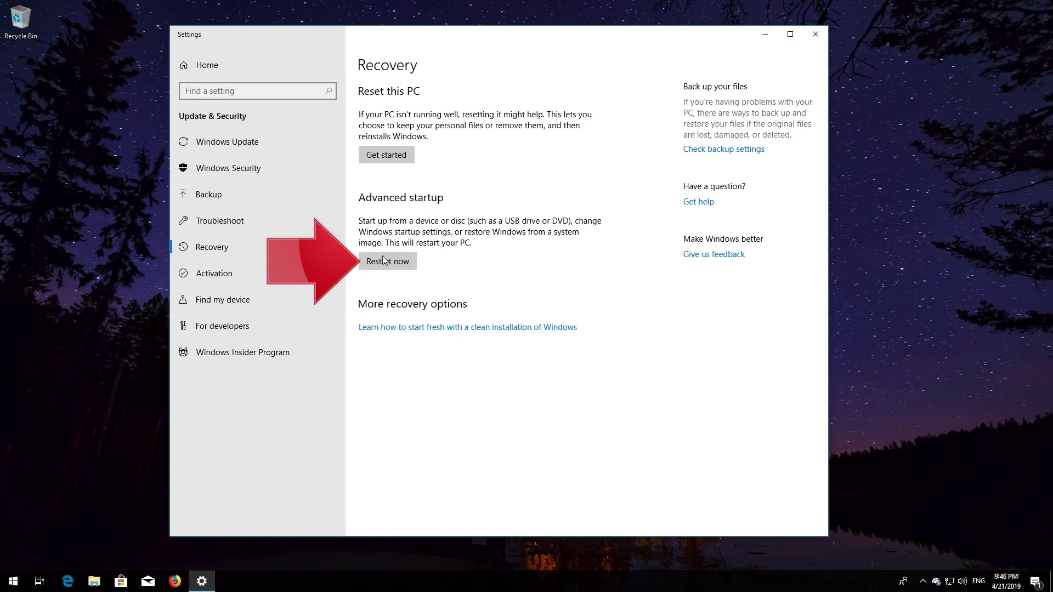
{"action": "left_click", "coordinate": [371, 267]}
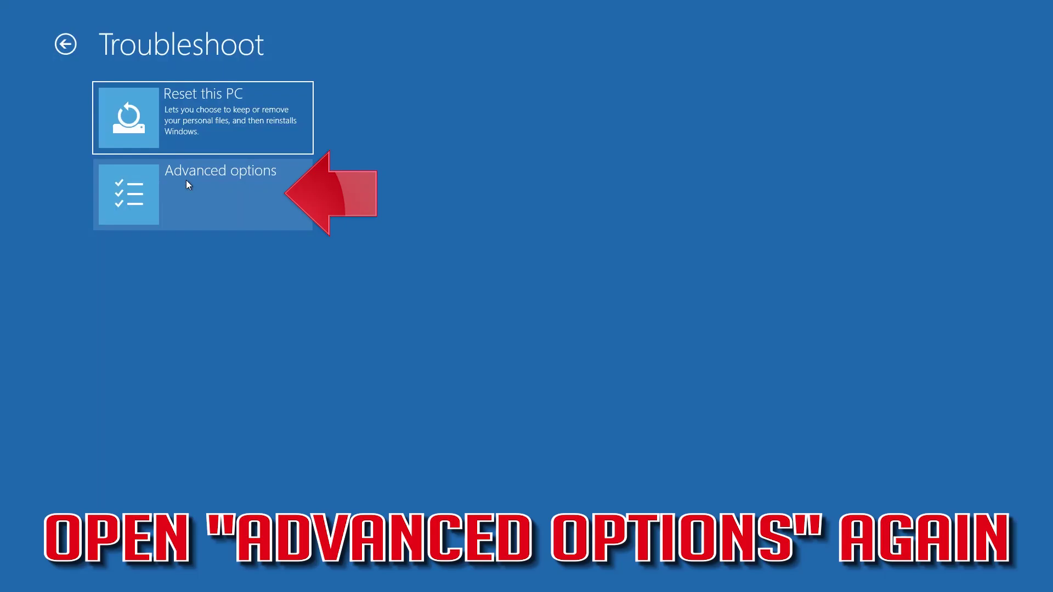
Start System Restore from the advanced troubleshooting options, choosing the user account and the US keyboard layout
{"action": "left_click", "coordinate": [226, 194]}
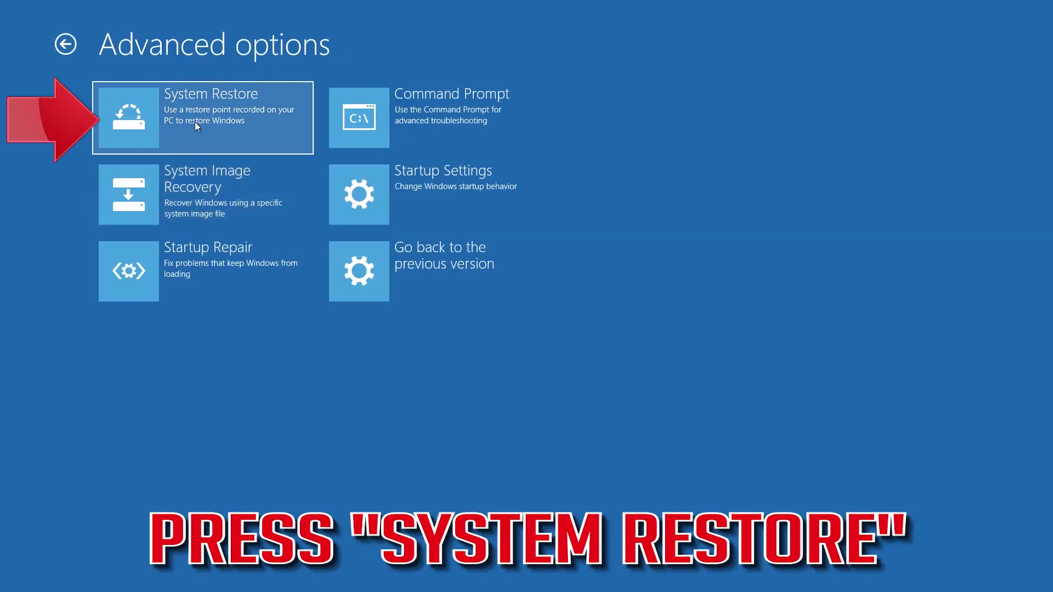
{"action": "left_click", "coordinate": [255, 110]}
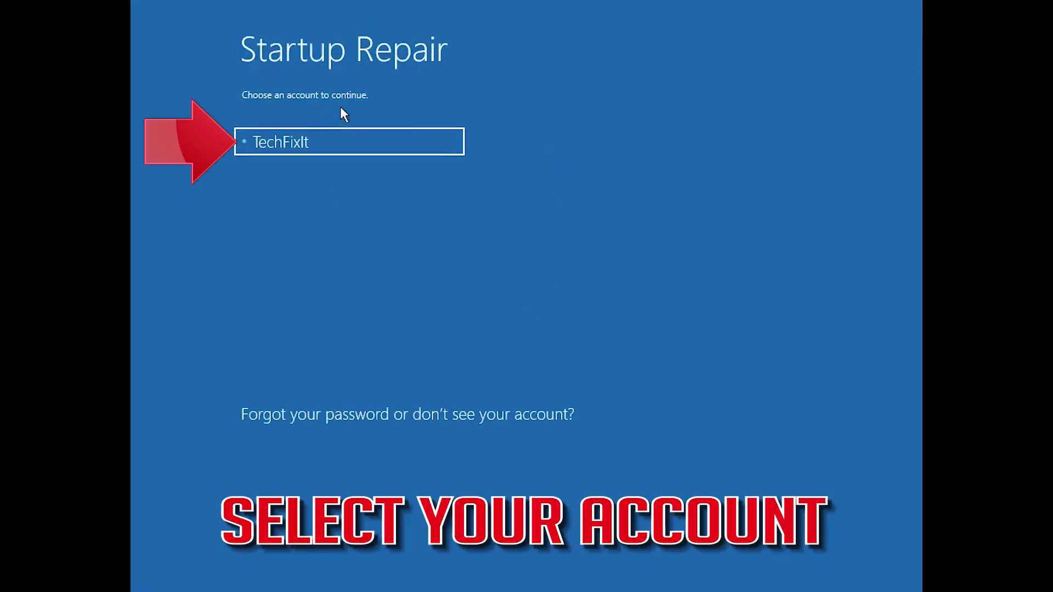
{"action": "left_click", "coordinate": [353, 143]}
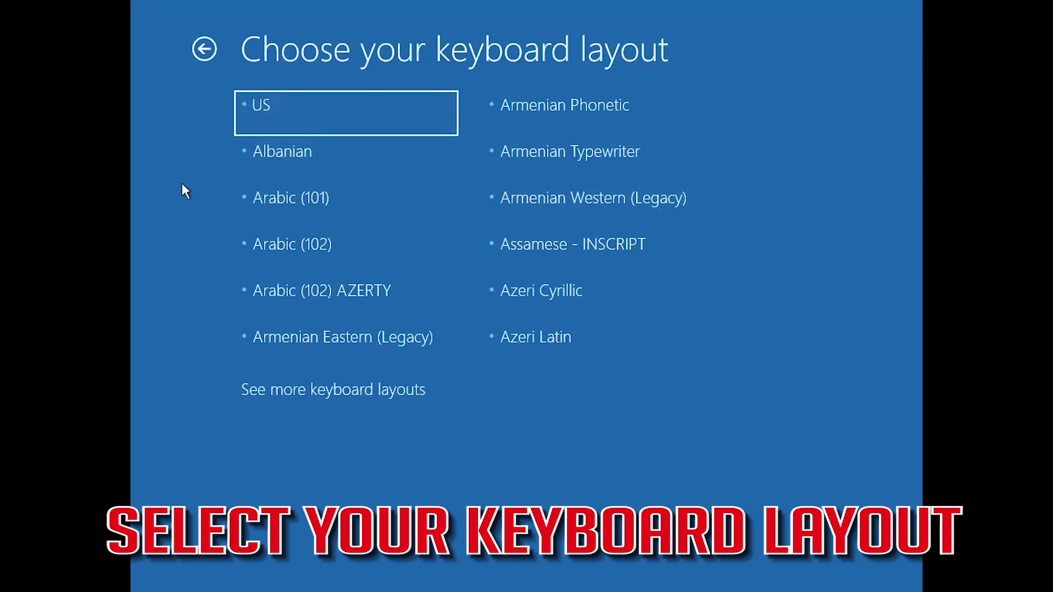
{"action": "left_click", "coordinate": [296, 124]}
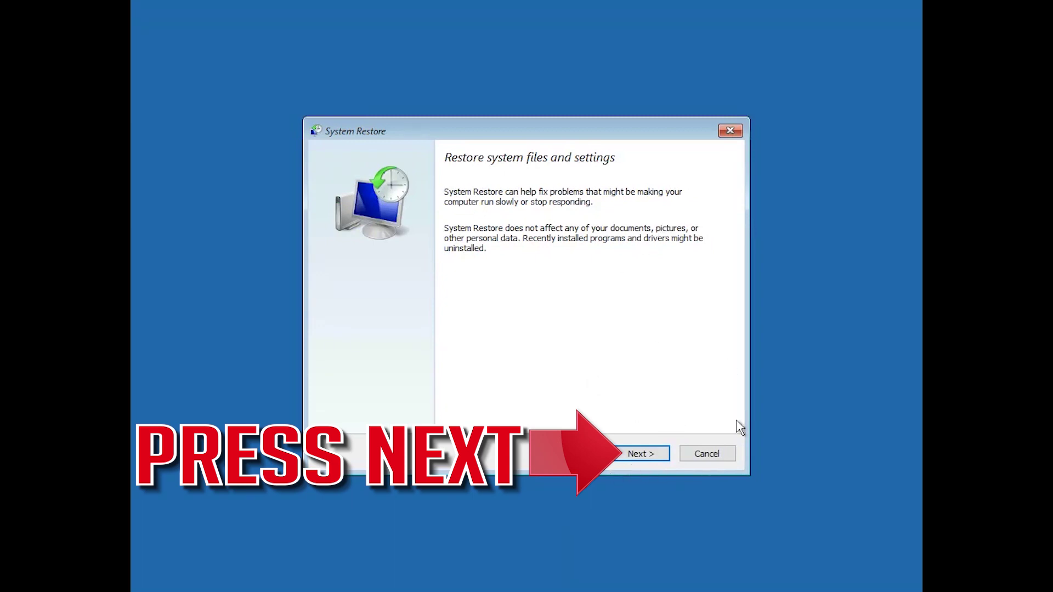
Restore the computer to the manual restore point of 5/29/2019 3:47:37 PM and confirm starting the uninterruptible restore
{"action": "left_click", "coordinate": [640, 457]}
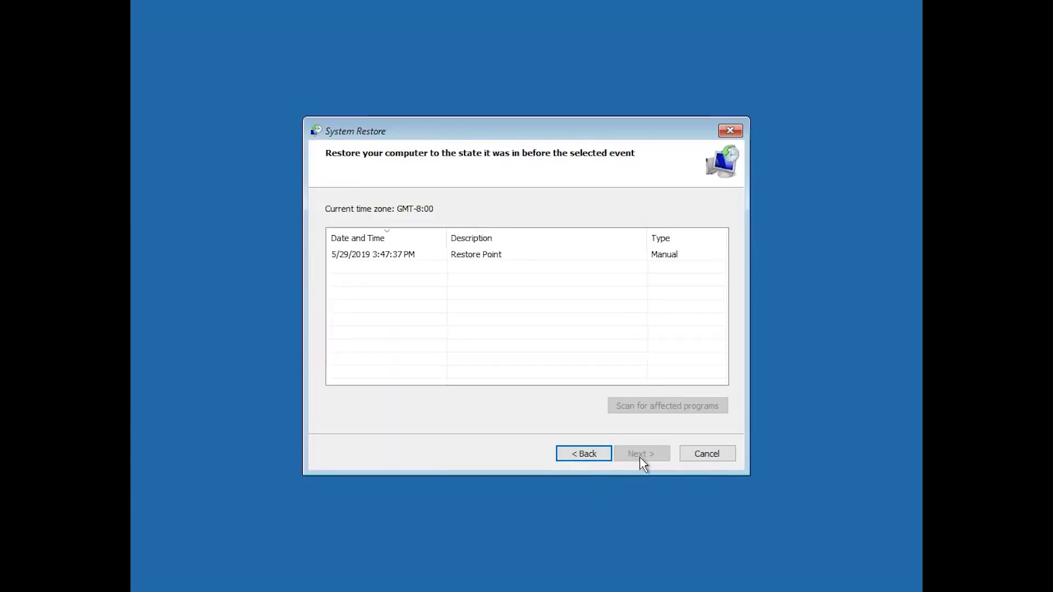
{"action": "left_click", "coordinate": [572, 256]}
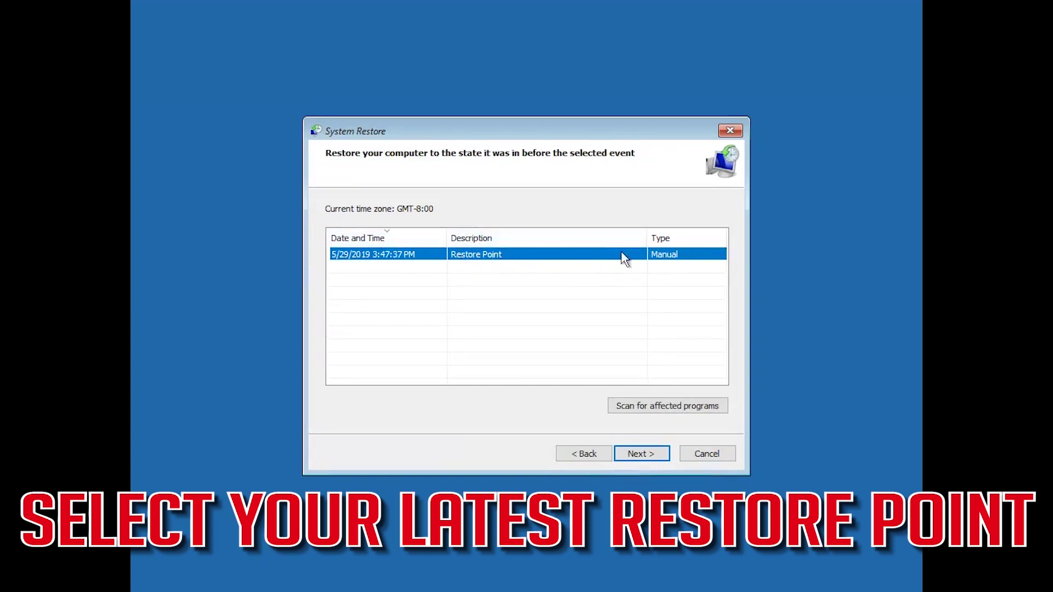
{"action": "left_click", "coordinate": [648, 455]}
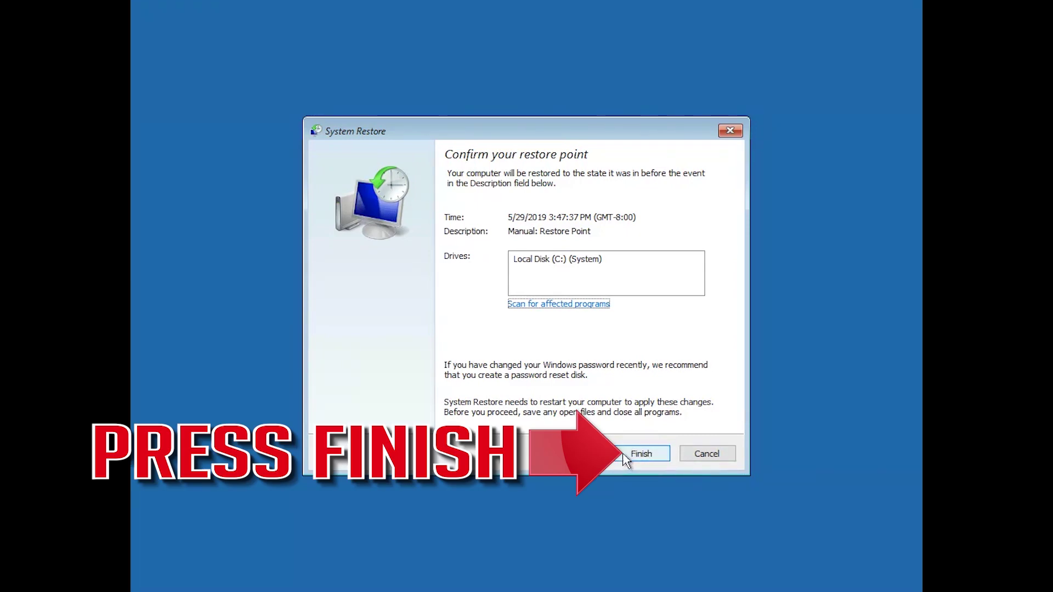
{"action": "left_click", "coordinate": [626, 460]}
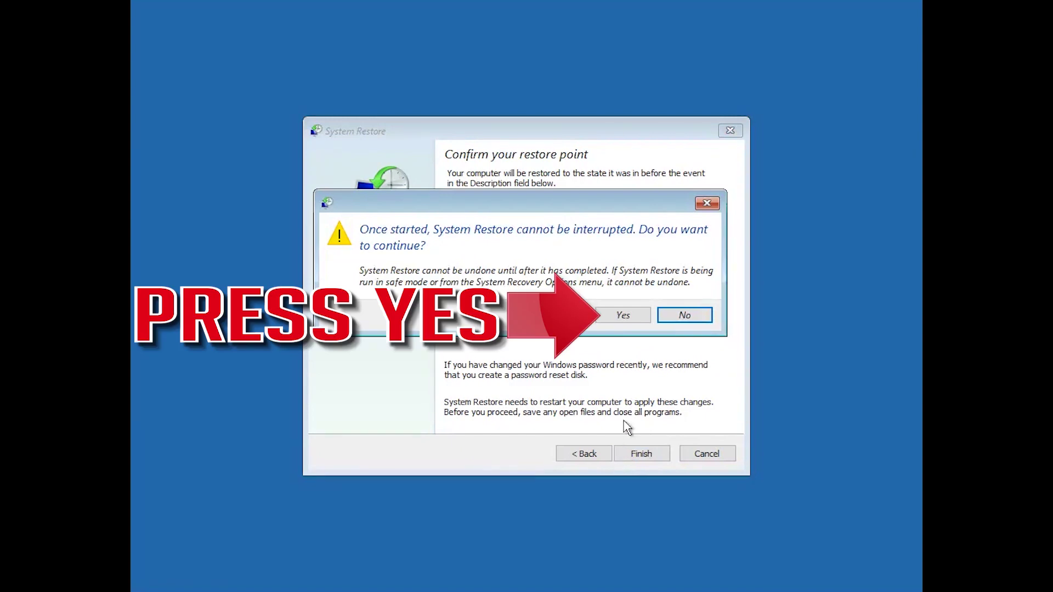
{"action": "left_click", "coordinate": [622, 317]}
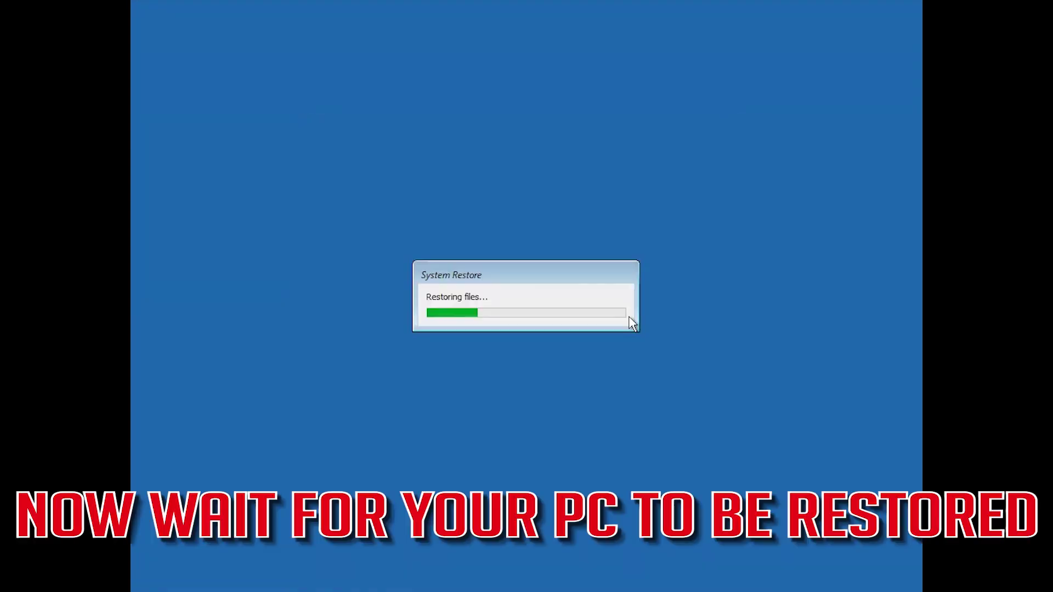